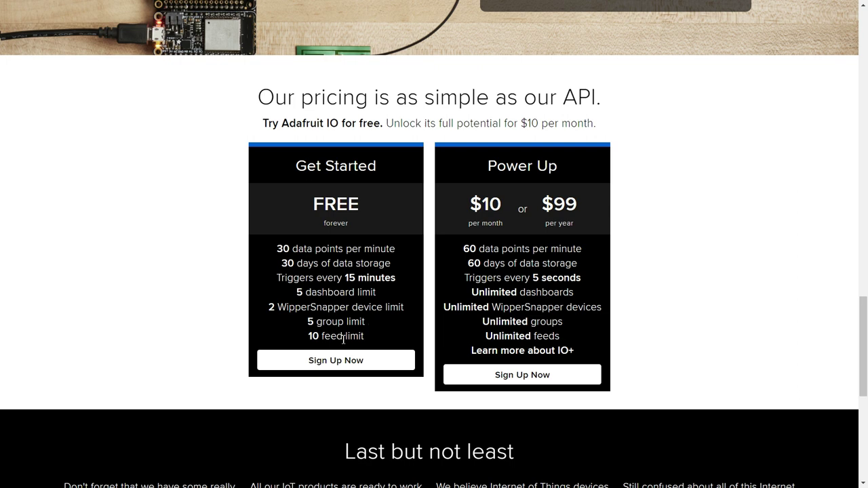
# Open the sign-up form for the free Get Started plan and look over its account fields.
pyautogui.click(341, 366)
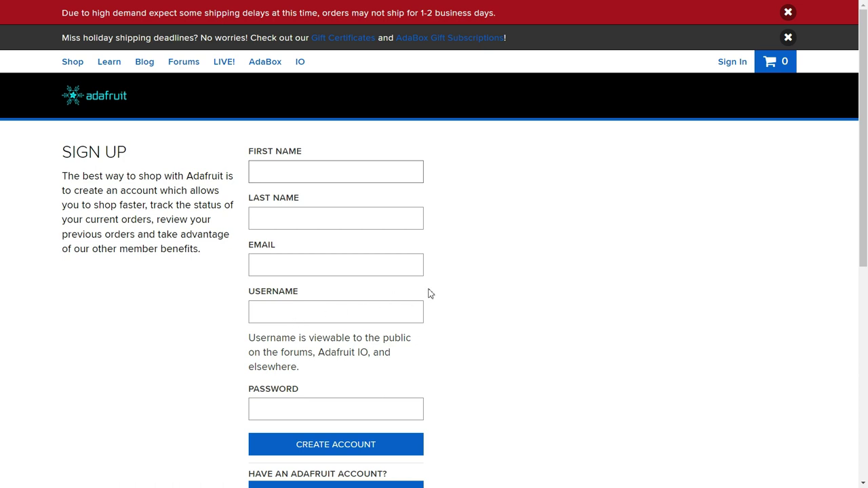
pyautogui.moveTo(864, 160); pyautogui.dragTo(864, 175)
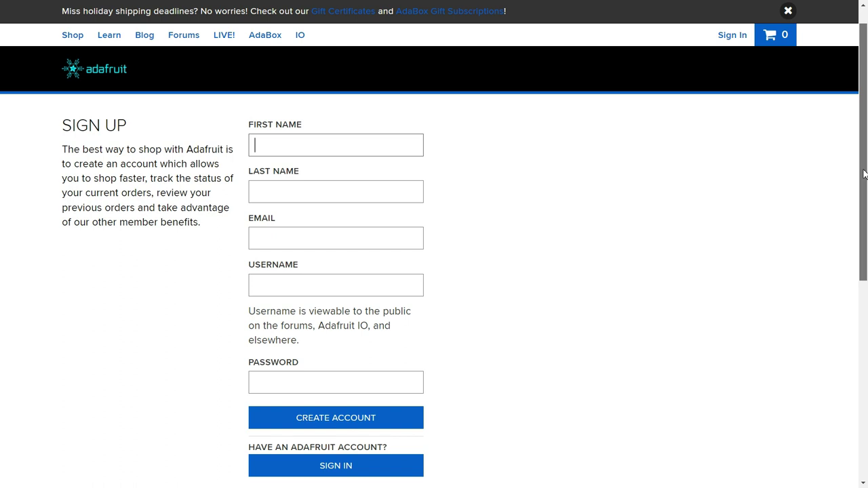
pyautogui.moveTo(864, 174); pyautogui.dragTo(854, 170)
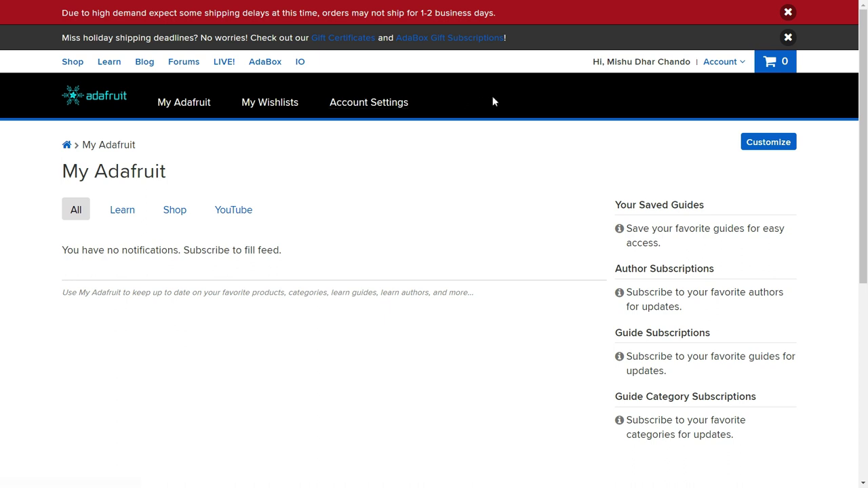
# Go to the Adafruit IO dashboards and name a new dashboard KNOWLEDGE DOCTOR IOT PROJECT.
pyautogui.click(301, 63)
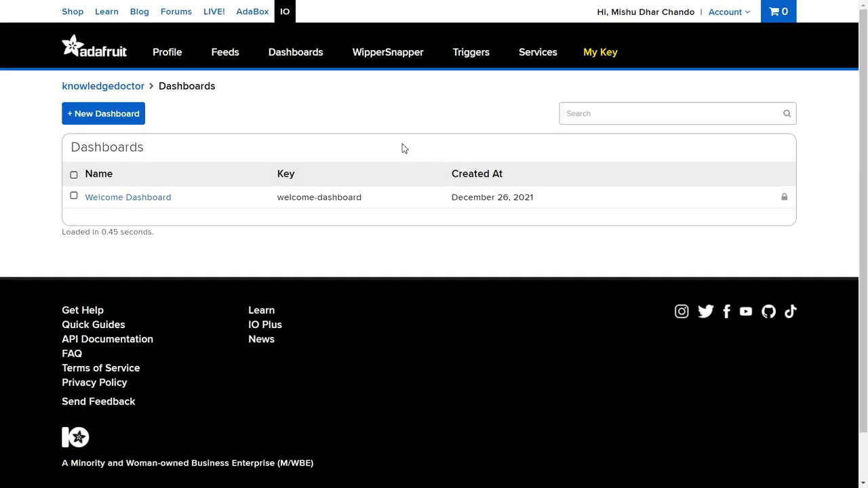
pyautogui.click(112, 116)
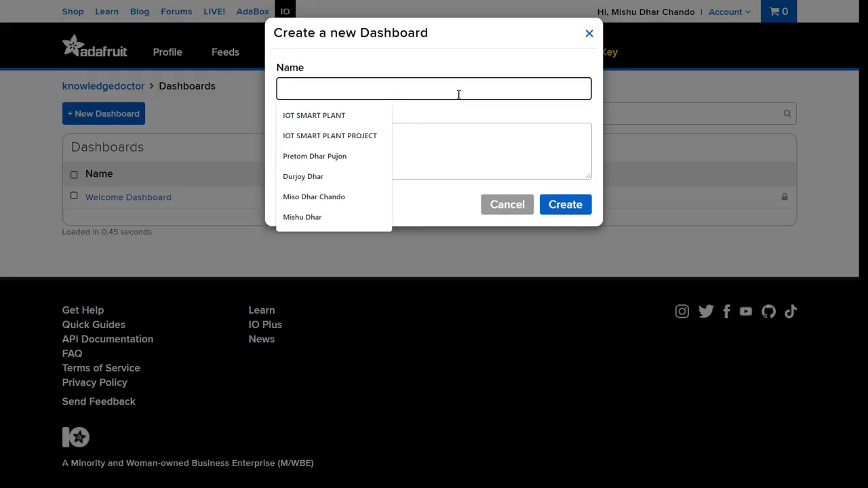
pyautogui.write('KNOW')
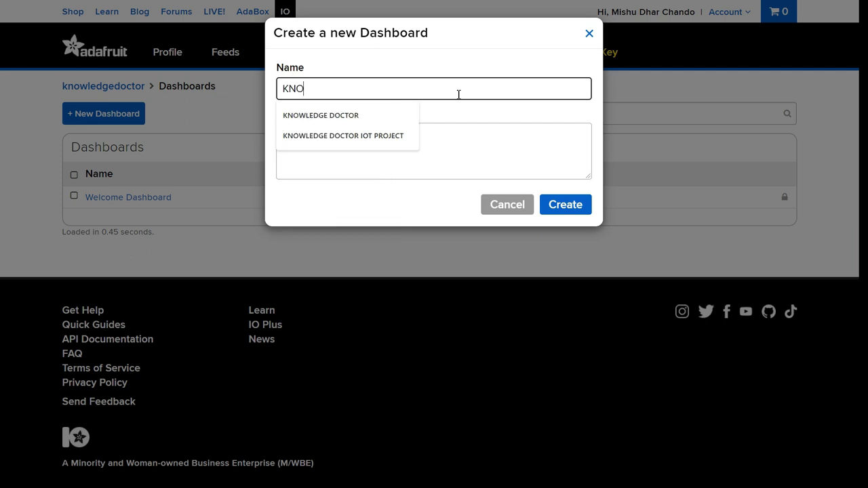
pyautogui.press('Down')
pyautogui.press('Down')
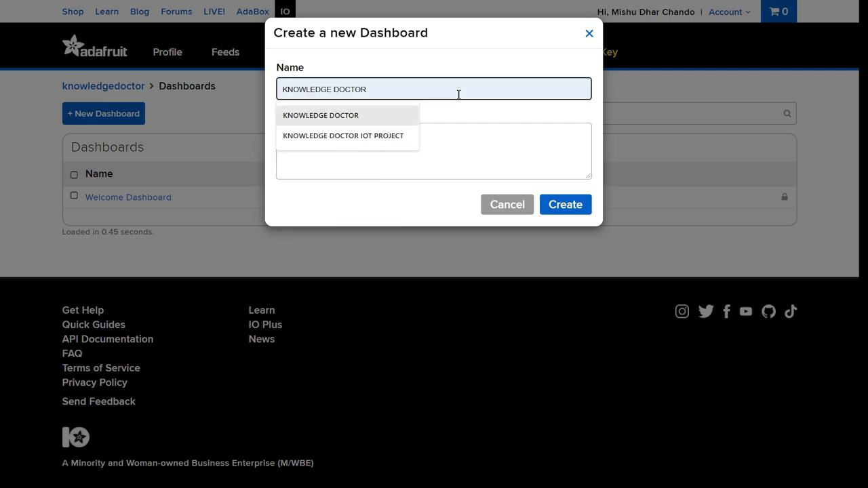
pyautogui.press('Return')
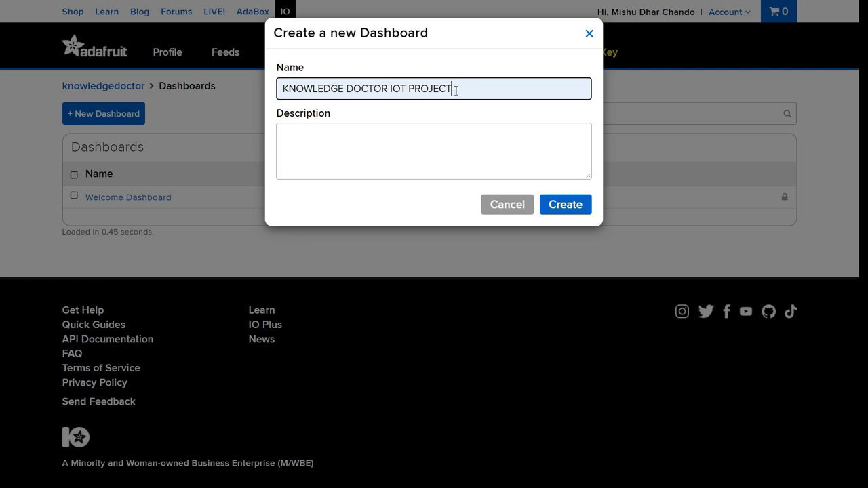
# Describe the new dashboard as "IOT PROJECT BY KNOWLEDGE DOCTOR" and create it.
pyautogui.click(375, 139)
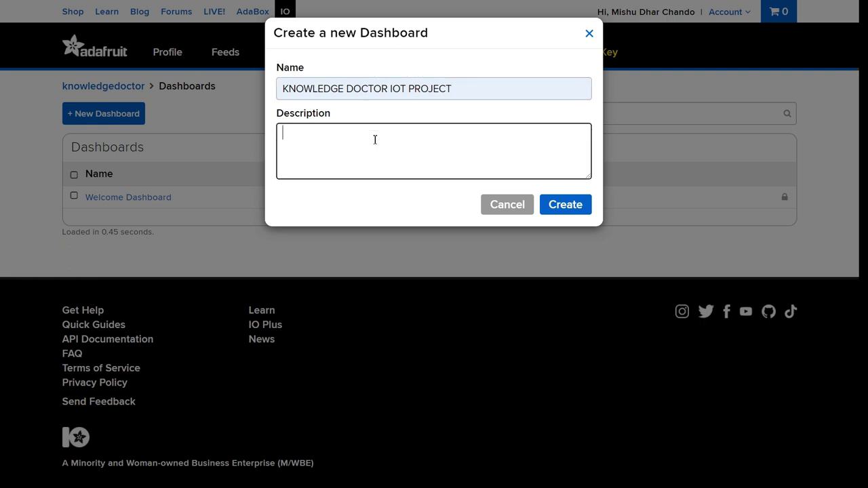
pyautogui.write('IOR')
pyautogui.press('BackSpace')
pyautogui.press('BackSpace')
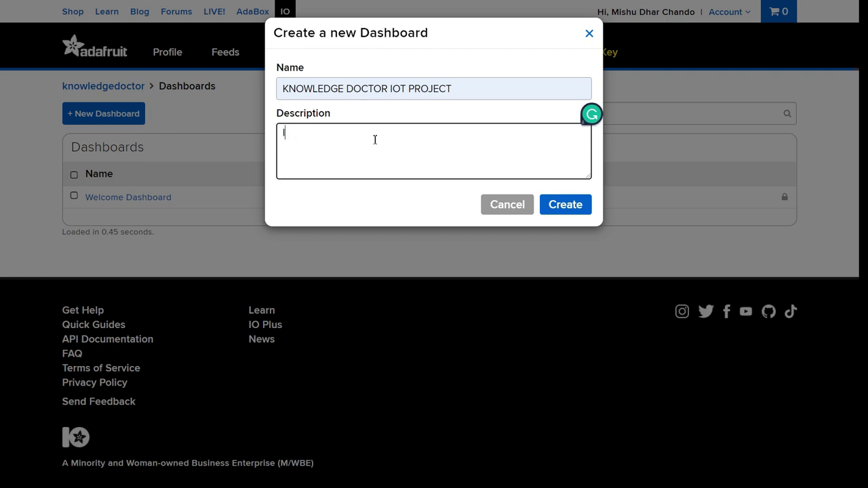
pyautogui.write('OT PROJECT')
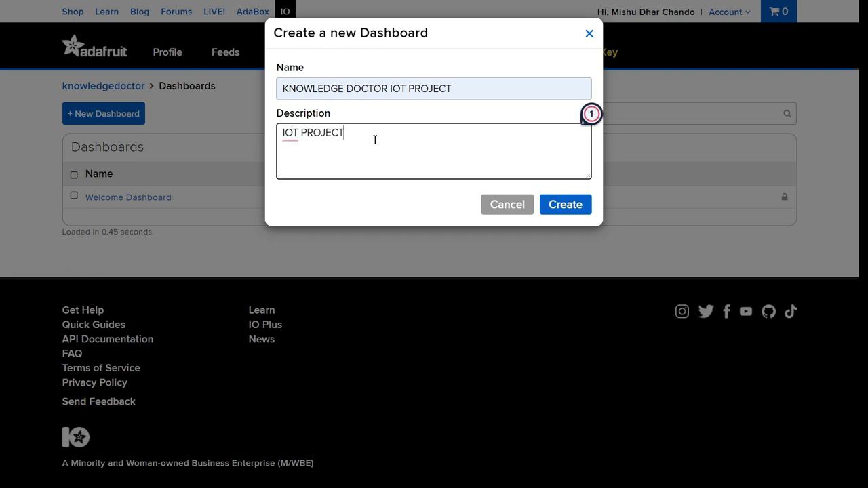
pyautogui.write(' BY KNOWL')
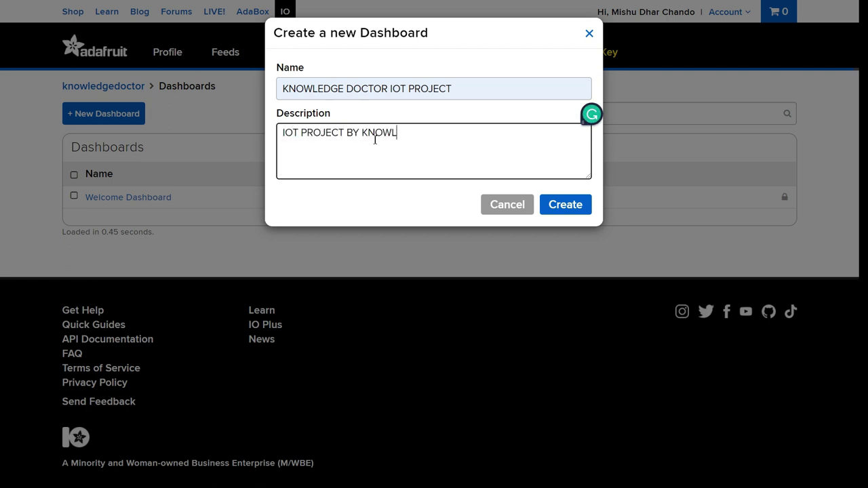
pyautogui.write('EDGE DOCTOR')
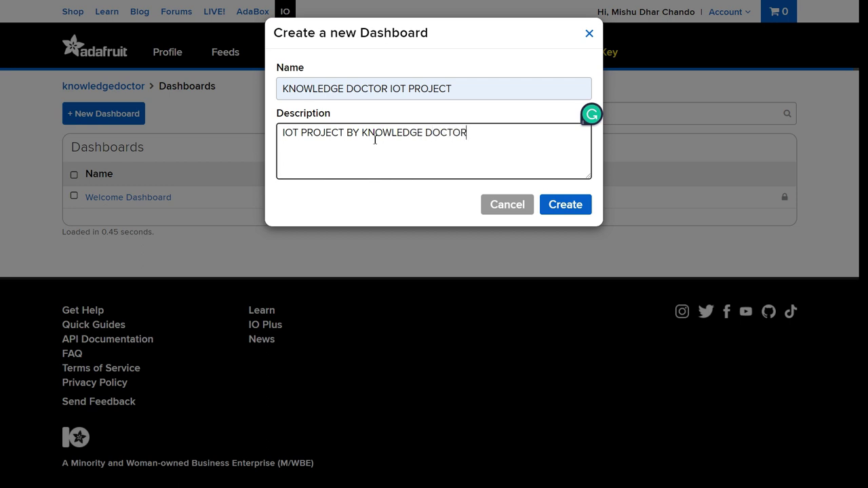
pyautogui.click(562, 206)
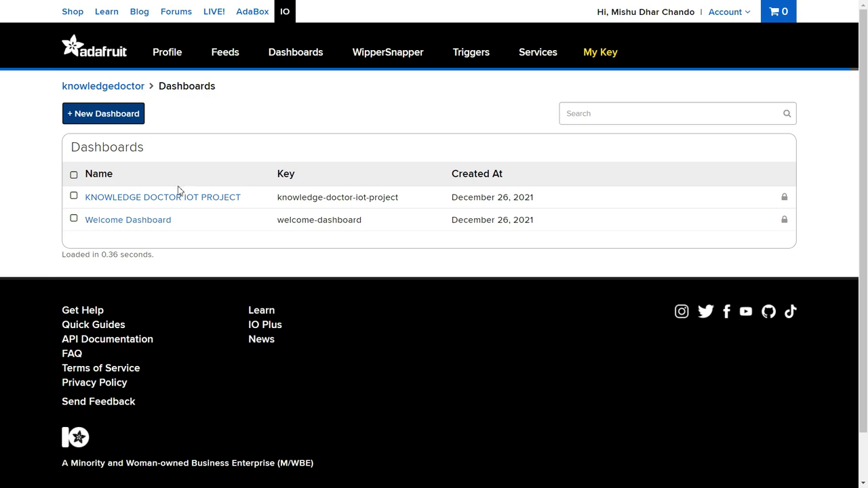
# Open the KNOWLEDGE DOCTOR IOT PROJECT dashboard and start a new toggle block on it.
pyautogui.click(144, 197)
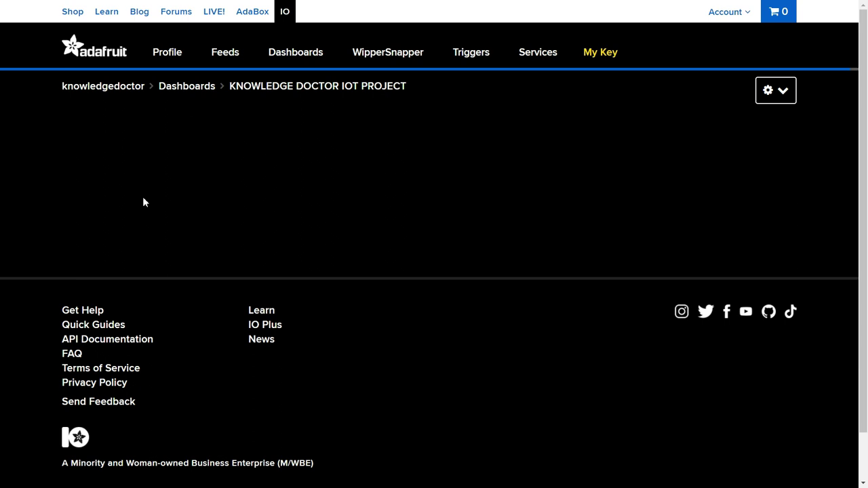
pyautogui.click(786, 93)
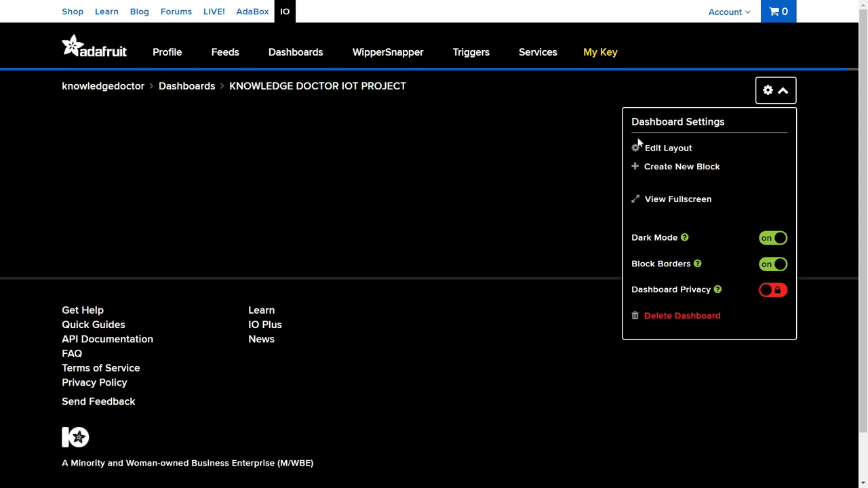
pyautogui.click(678, 172)
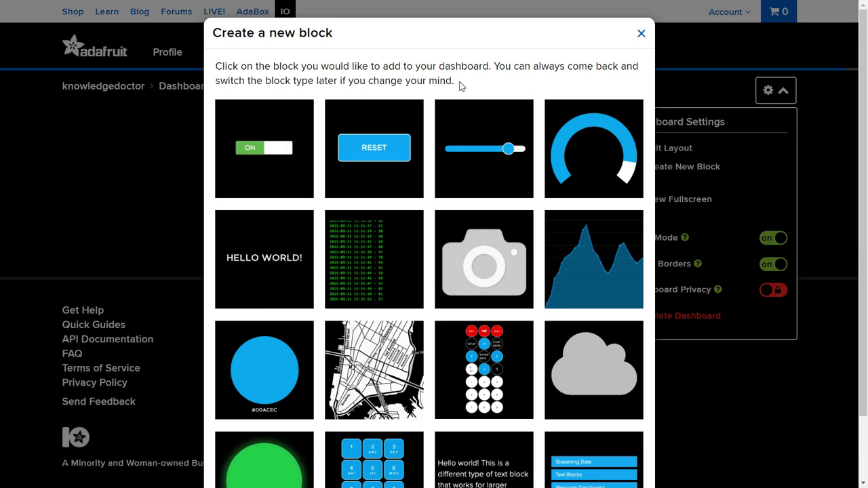
pyautogui.click(258, 152)
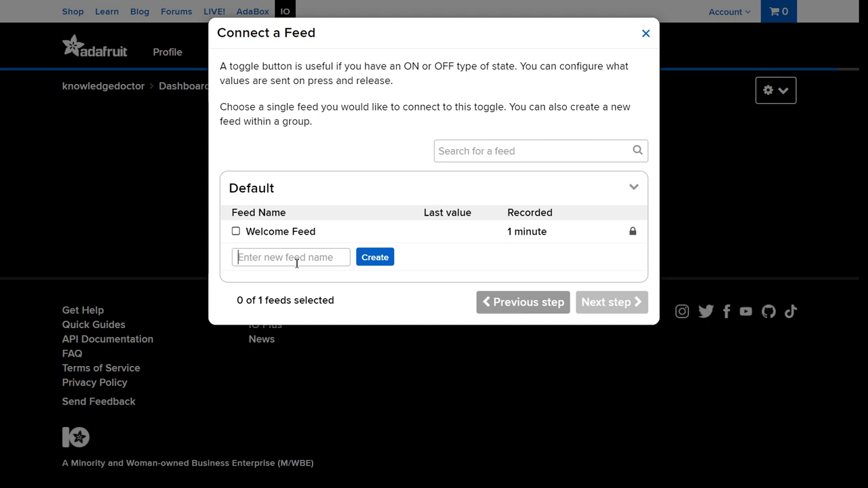
# Create two new feeds named led01 and led02 in the Default group.
pyautogui.write('led')
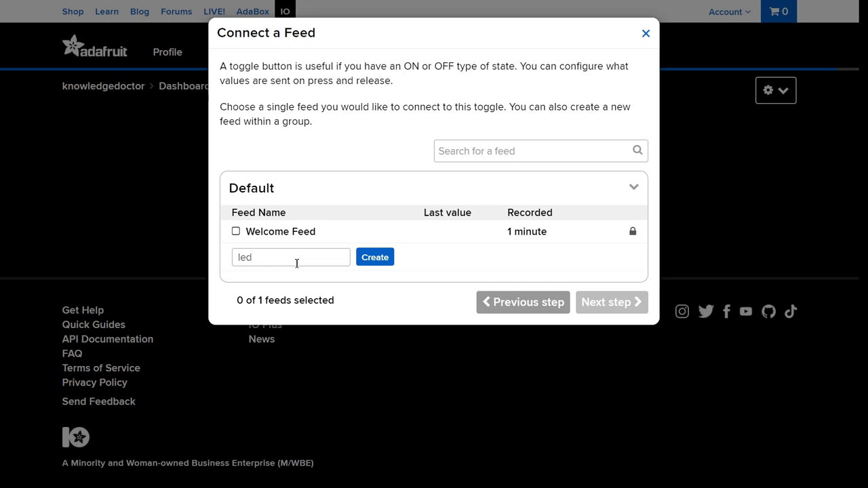
pyautogui.write('01')
pyautogui.click(381, 263)
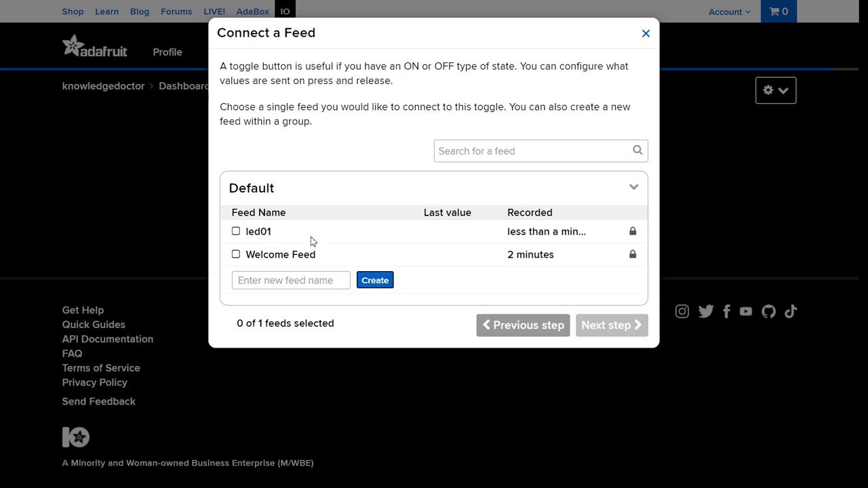
pyautogui.click(276, 285)
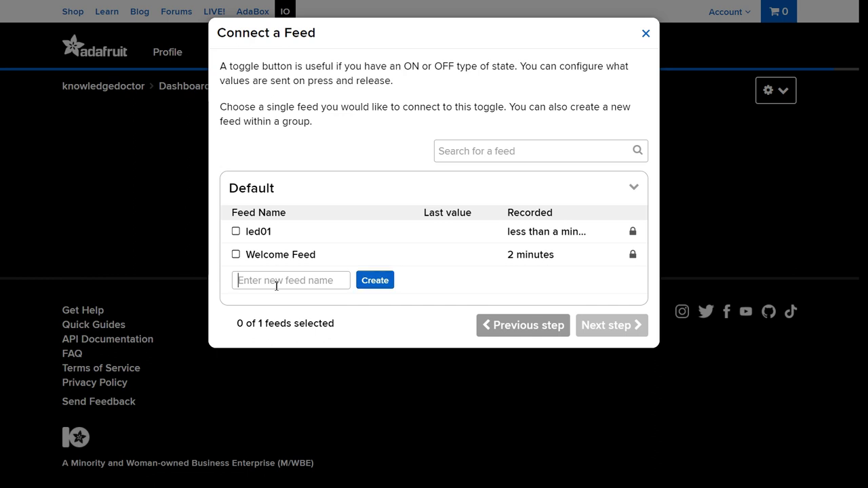
pyautogui.write('led01')
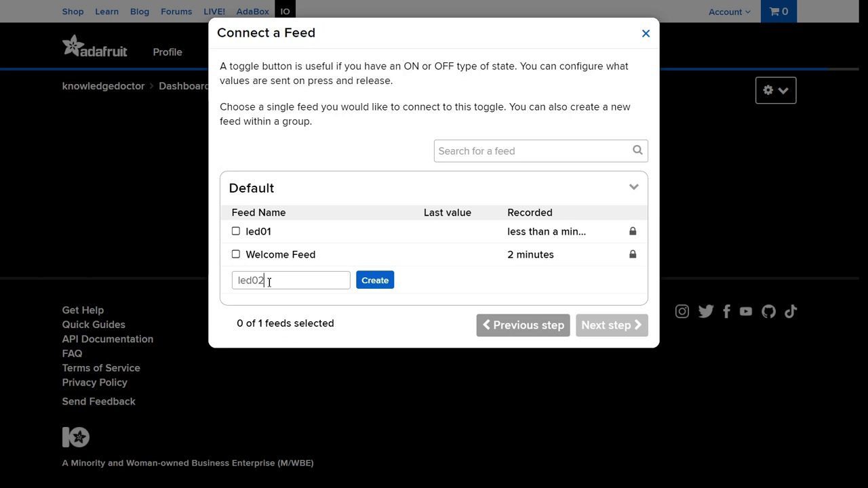
pyautogui.click(394, 282)
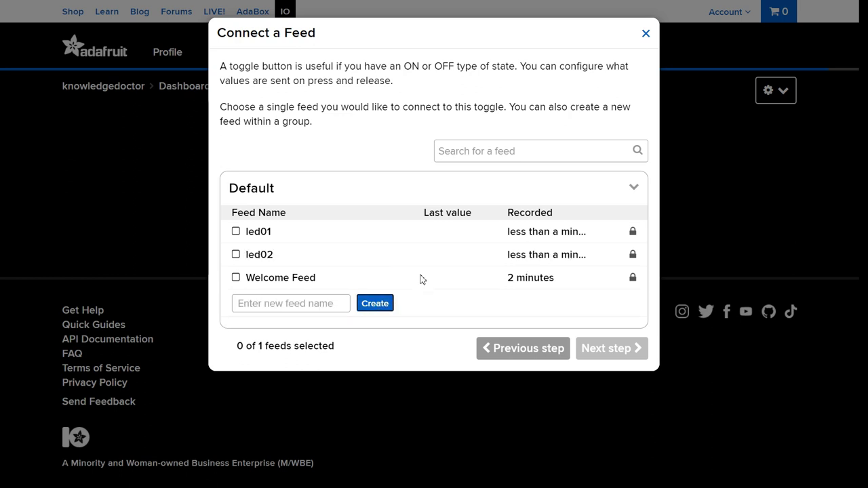
# Connect the toggle block to the led01 feed and set its on text to 1 and off text to 0.
pyautogui.click(236, 232)
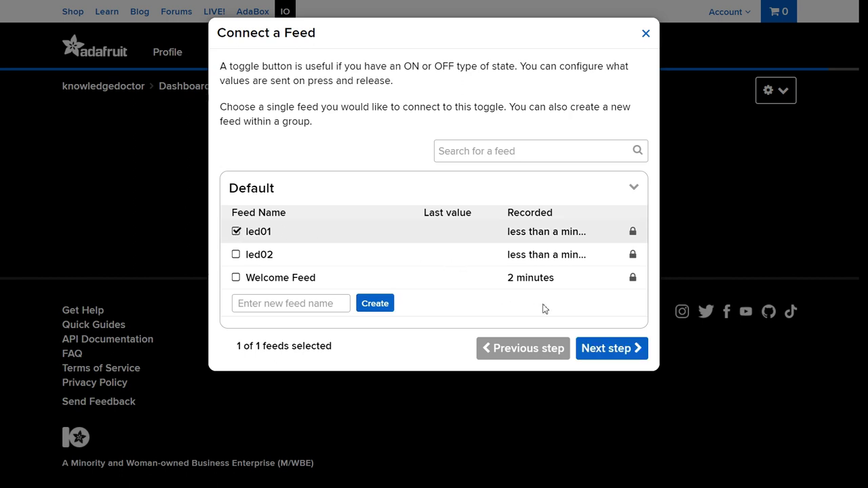
pyautogui.click(596, 348)
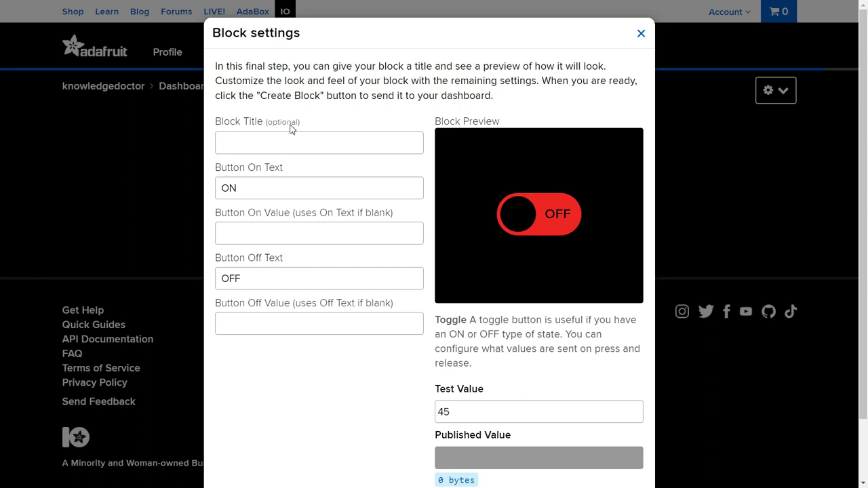
pyautogui.doubleClick(243, 187)
pyautogui.write('1')
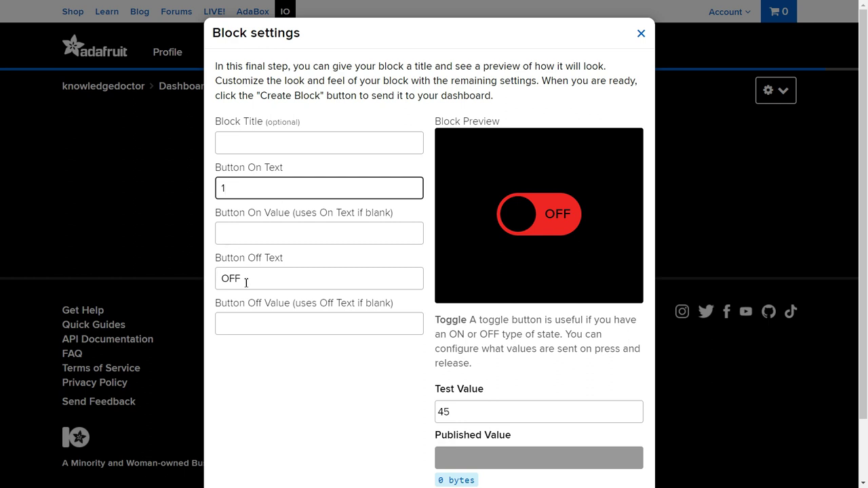
pyautogui.moveTo(252, 282); pyautogui.dragTo(208, 284)
pyautogui.write('0')
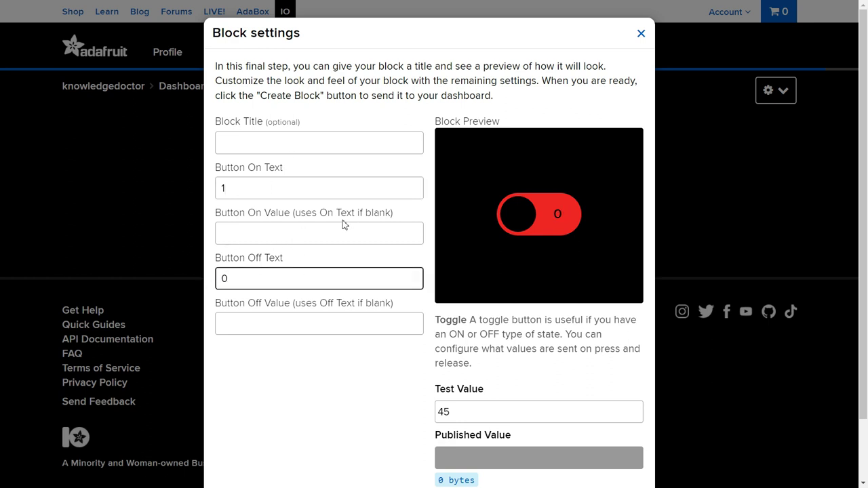
# Test the toggle on and off in the block preview, and create the block.
pyautogui.moveTo(865, 288); pyautogui.dragTo(866, 328)
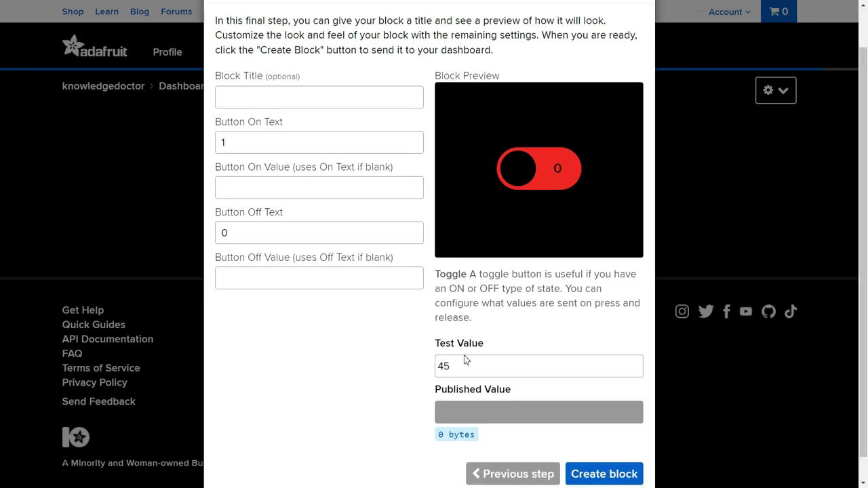
pyautogui.click(532, 168)
pyautogui.click(569, 176)
pyautogui.click(558, 174)
pyautogui.click(542, 180)
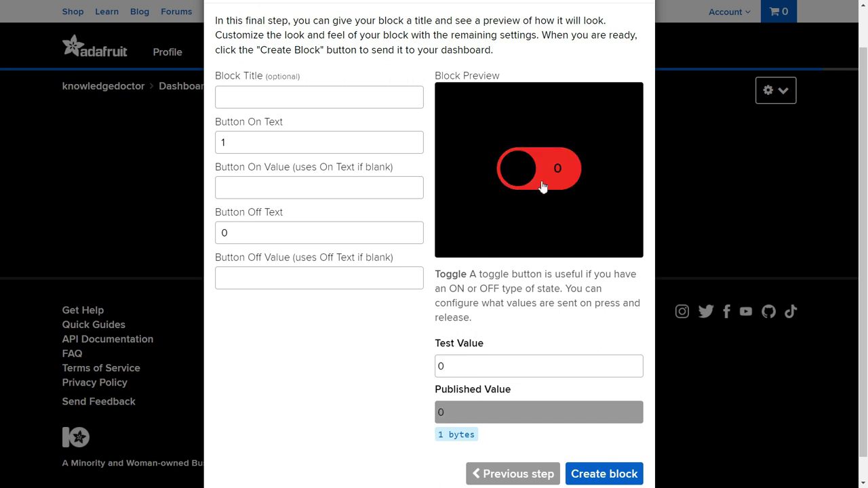
pyautogui.click(606, 475)
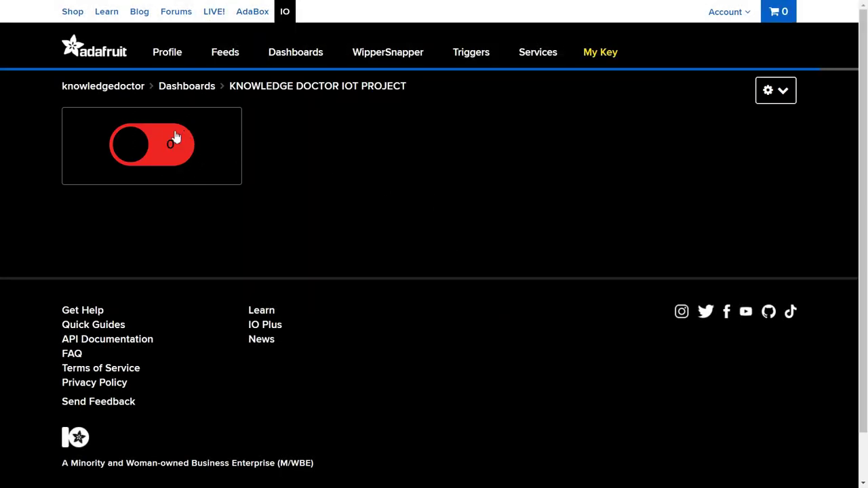
# Try shifting the toggle block slightly in the dashboard layout and save the layout.
pyautogui.click(787, 93)
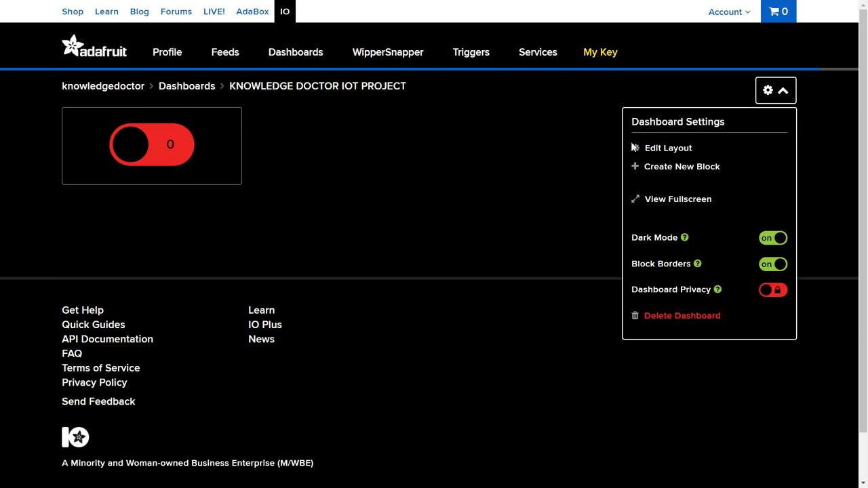
pyautogui.click(666, 149)
pyautogui.moveTo(158, 132)
pyautogui.mouseDown()
pyautogui.moveTo(478, 156)
pyautogui.moveTo(339, 143)
pyautogui.moveTo(583, 199)
pyautogui.moveTo(147, 145)
pyautogui.moveTo(155, 132)
pyautogui.mouseUp()
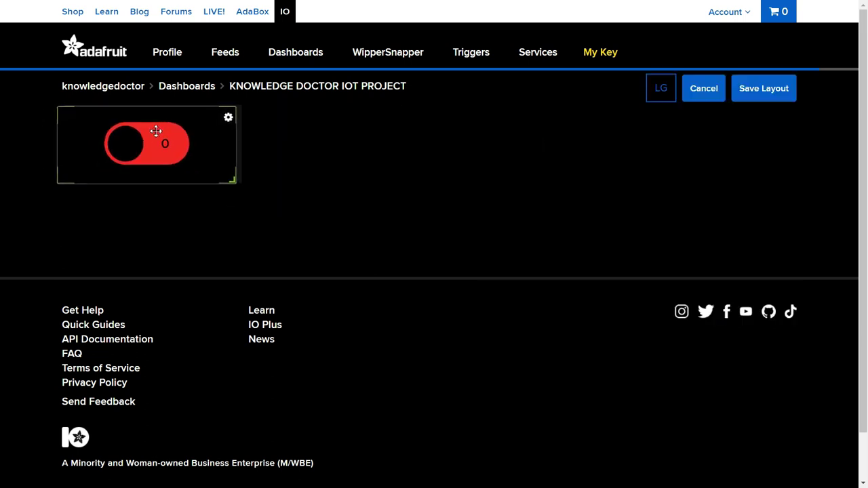
pyautogui.click(753, 95)
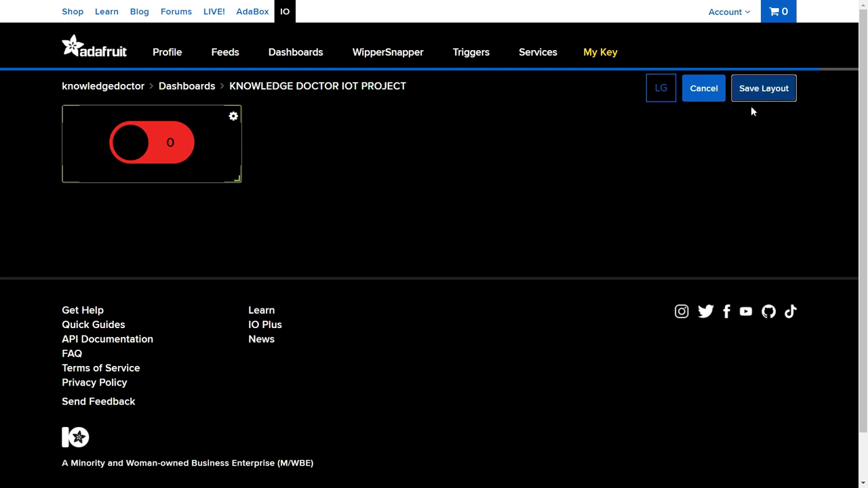
# Add a second toggle block to the dashboard and connect it to the led02 feed.
pyautogui.click(783, 93)
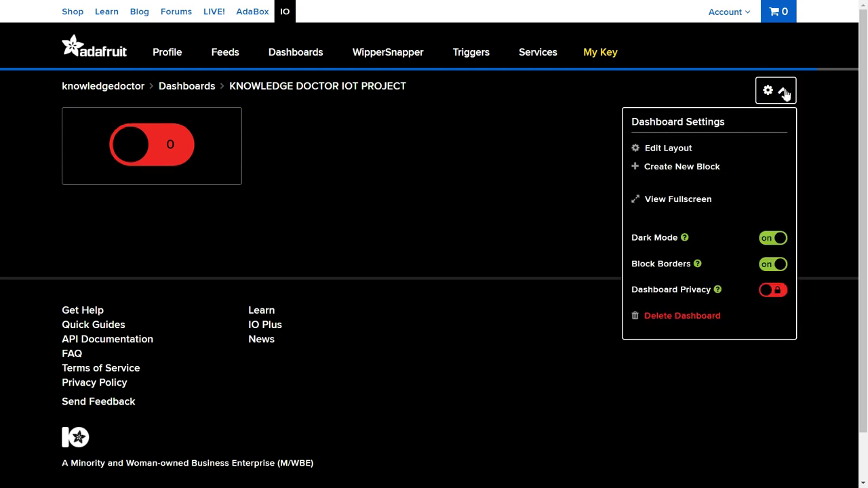
pyautogui.click(688, 174)
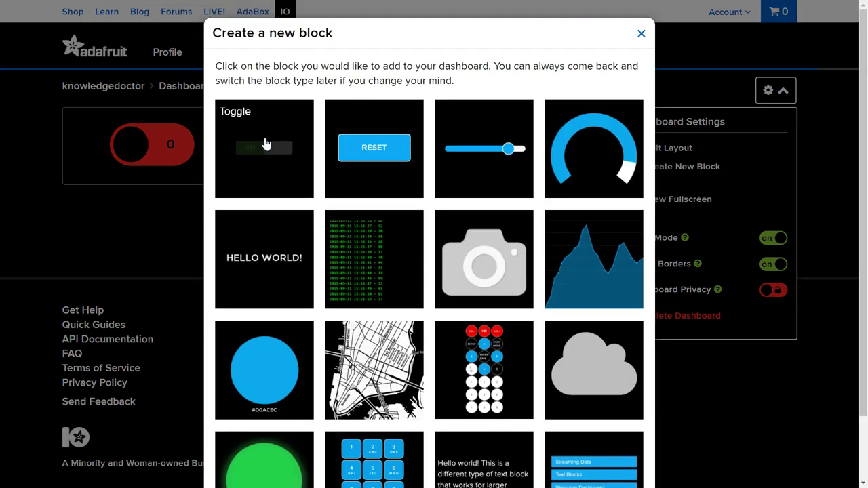
pyautogui.click(264, 143)
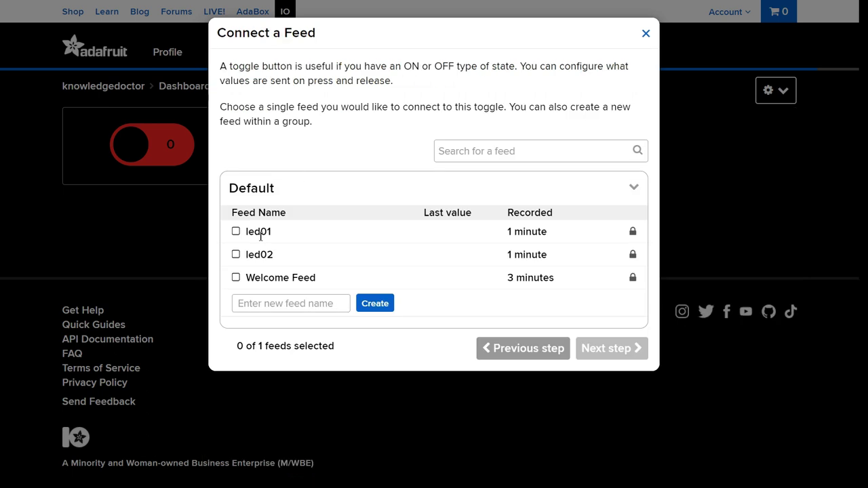
pyautogui.click(236, 255)
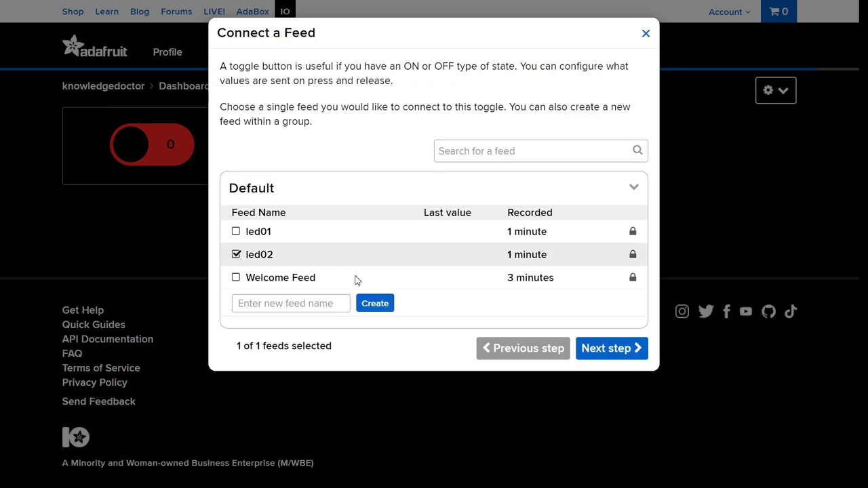
pyautogui.click(594, 350)
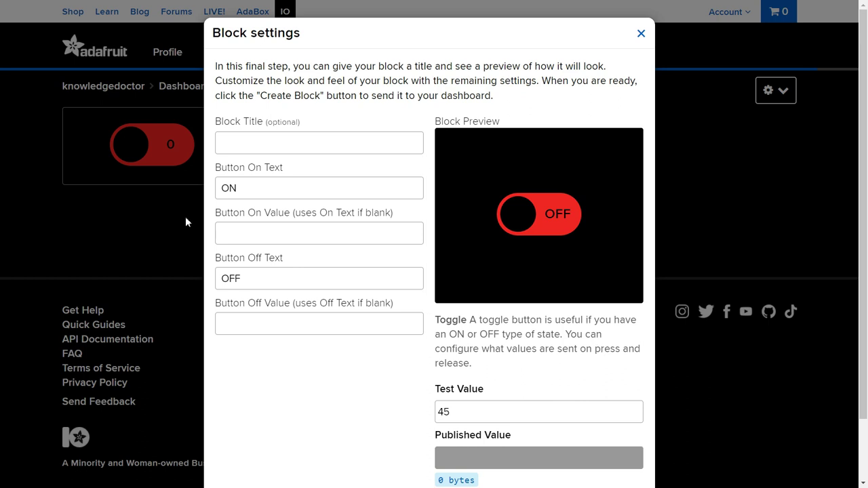
# Set the new toggle's on text to 1 and off text to 0, and create the block.
pyautogui.moveTo(259, 191); pyautogui.dragTo(217, 192)
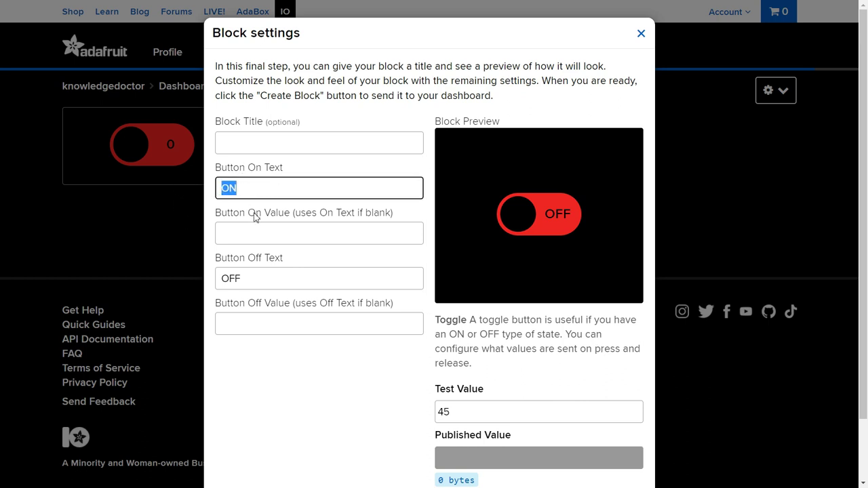
pyautogui.write('1')
pyautogui.moveTo(246, 273); pyautogui.dragTo(220, 278)
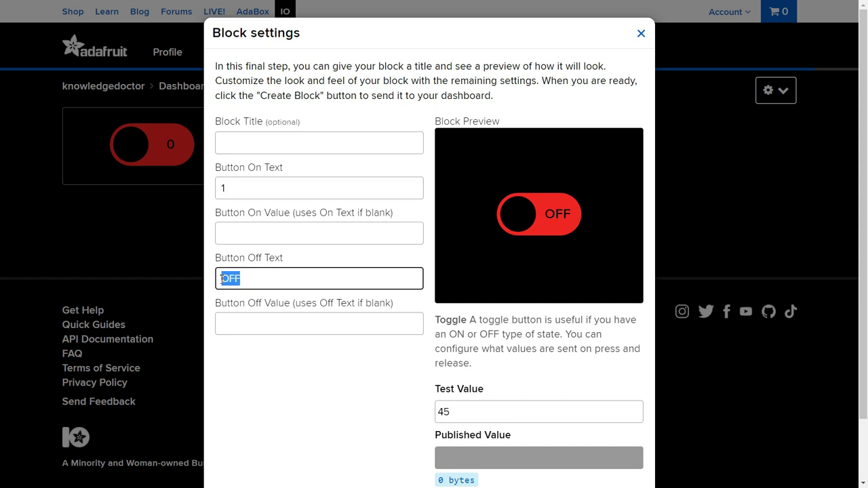
pyautogui.write('0')
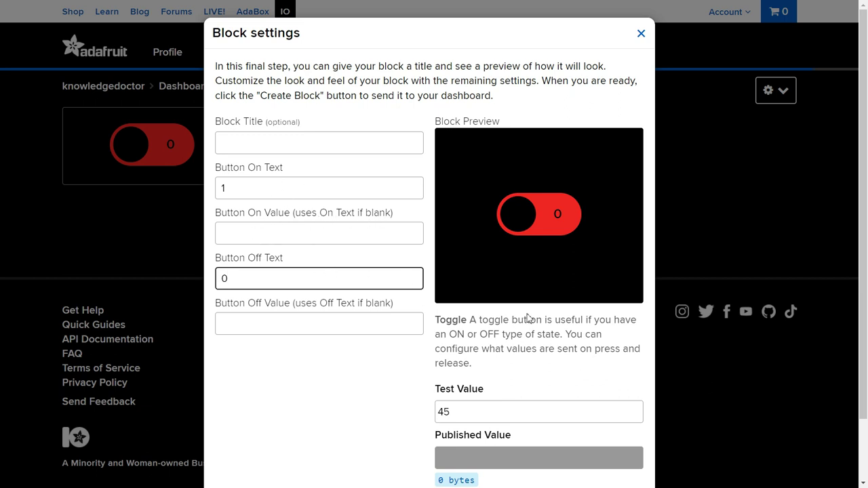
pyautogui.scroll(-1, 866, 304)
pyautogui.scroll(-1, 866, 305)
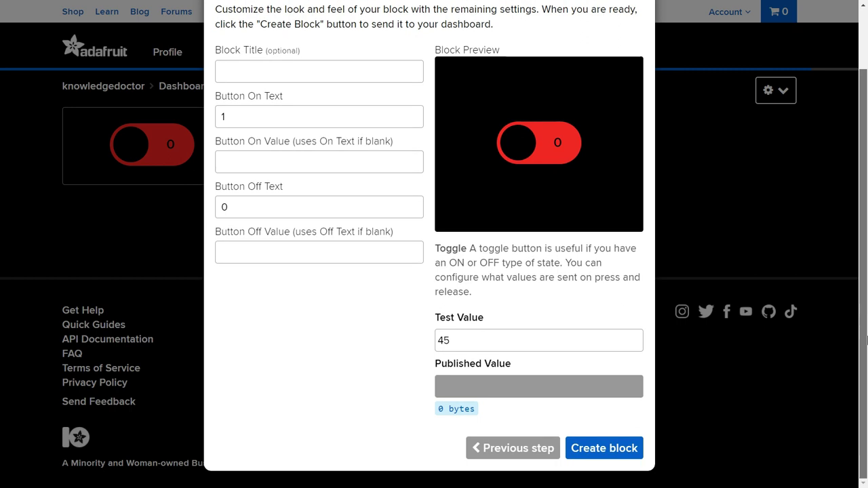
pyautogui.click(606, 450)
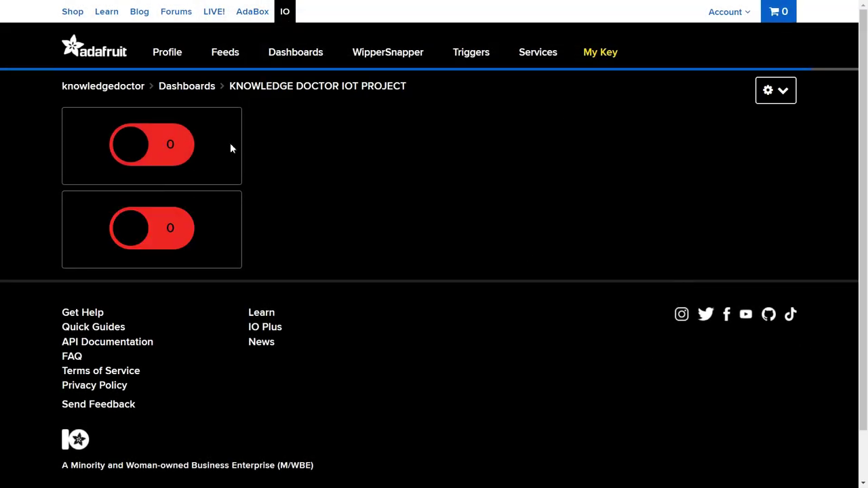
# Move the led02 toggle block beside the led01 block in the dashboard layout and save the layout.
pyautogui.click(777, 93)
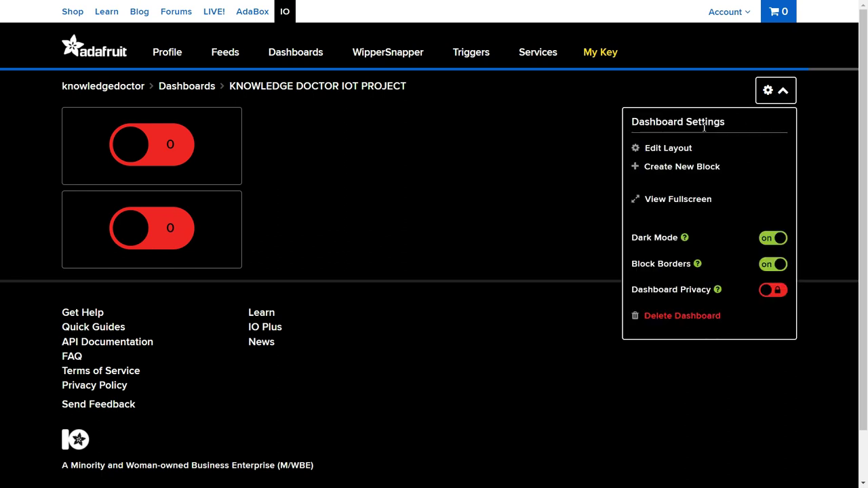
pyautogui.click(668, 149)
pyautogui.moveTo(217, 219); pyautogui.dragTo(404, 143)
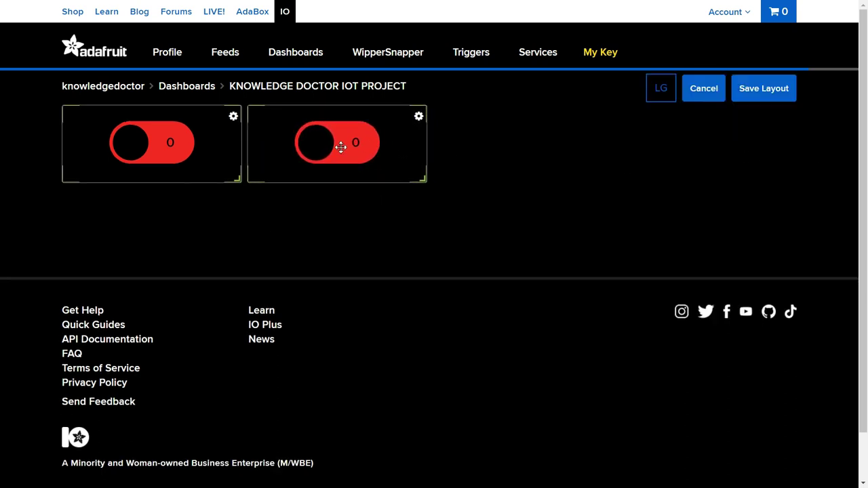
pyautogui.click(761, 89)
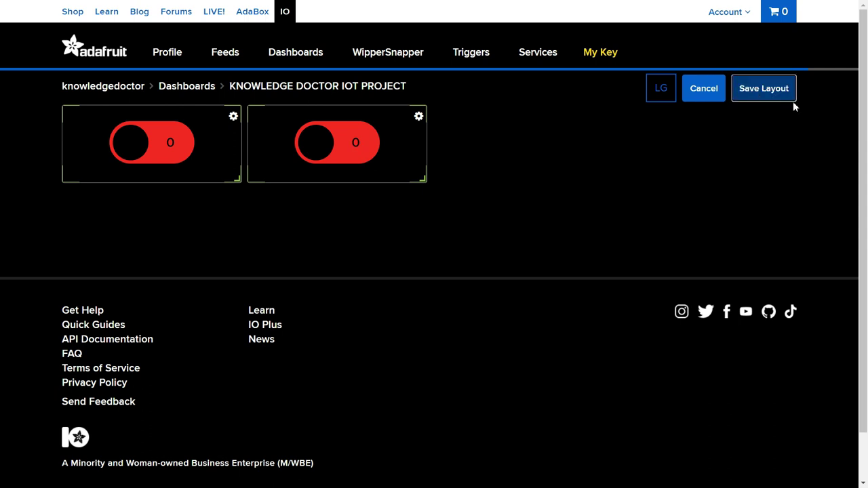
# Test both dashboard toggles by switching each one on and back off.
pyautogui.click(332, 143)
pyautogui.click(180, 151)
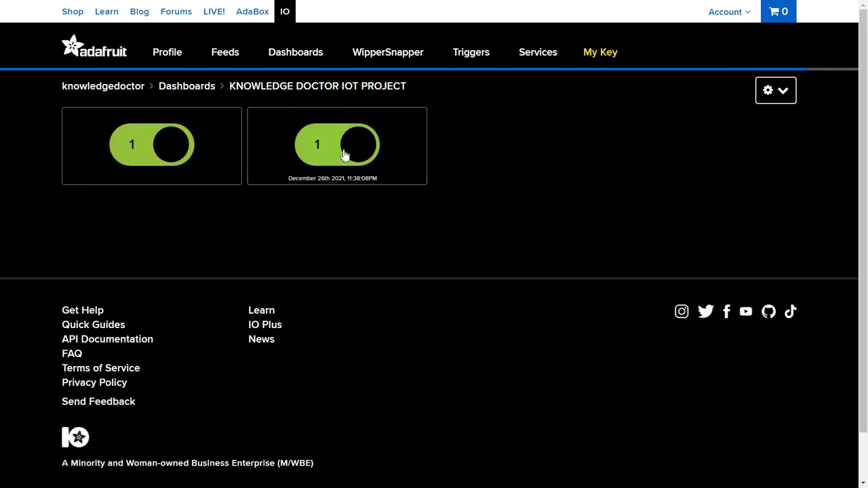
pyautogui.click(345, 155)
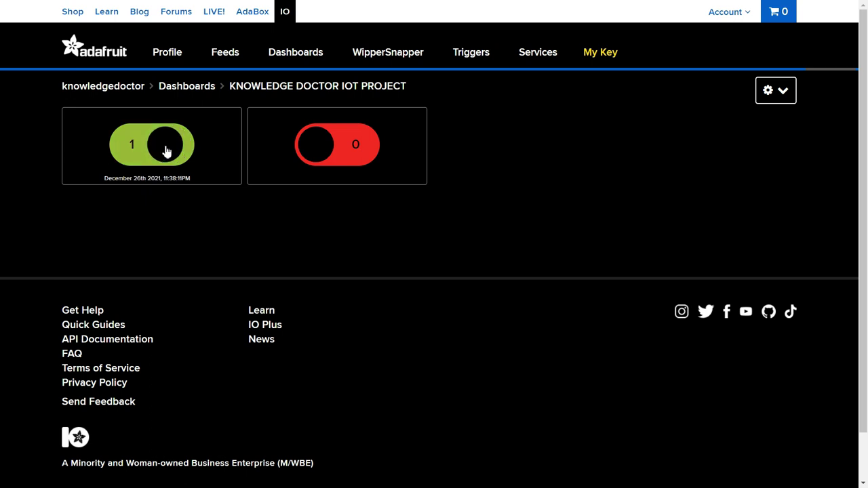
pyautogui.click(166, 151)
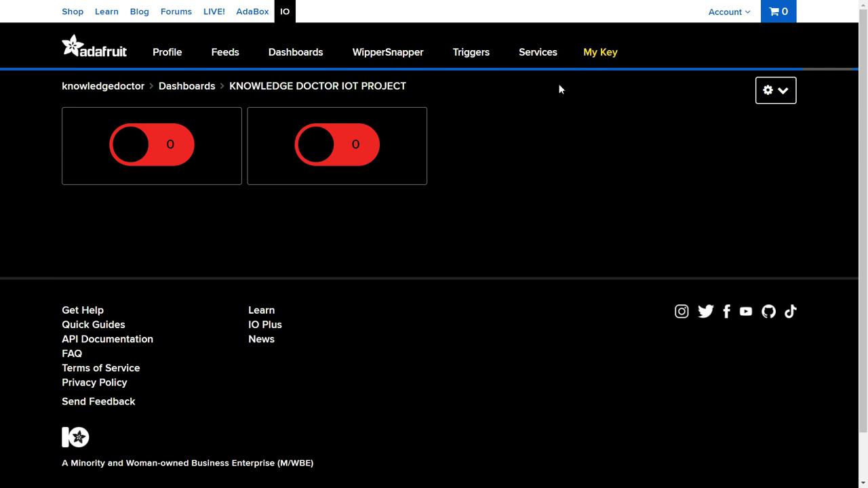
# View the Adafruit IO key details, highlight the account's username and active key, and close the dialog.
pyautogui.click(601, 53)
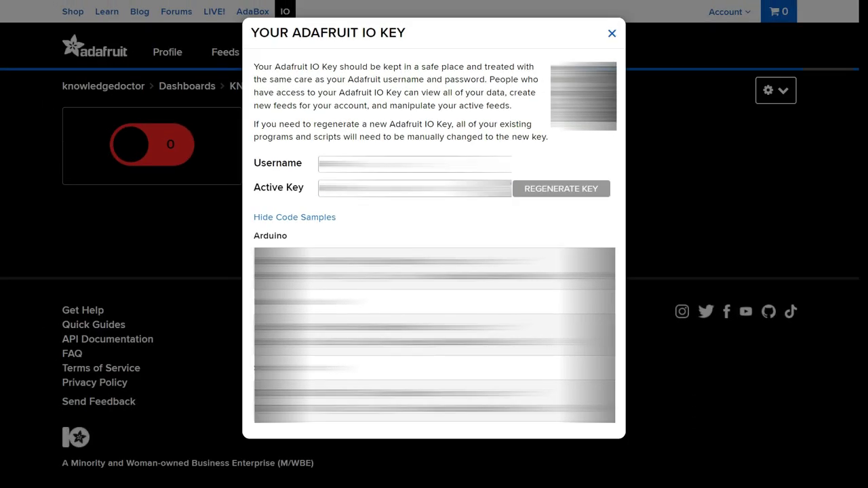
pyautogui.tripleClick(379, 164)
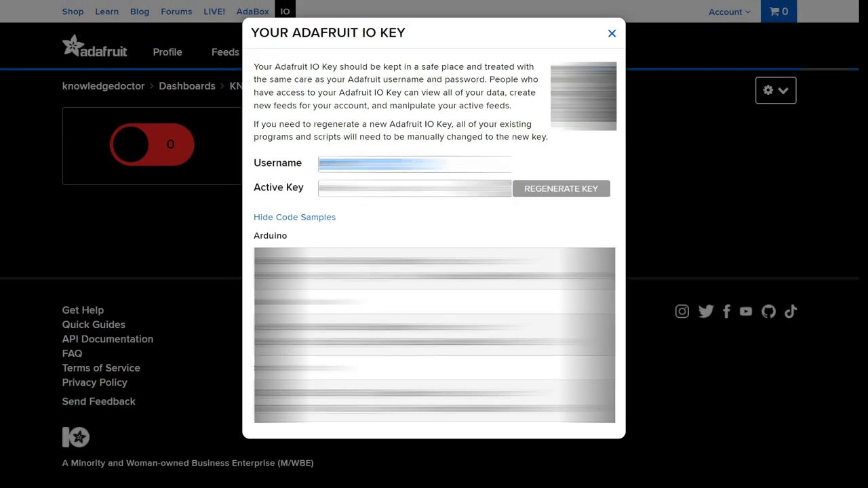
pyautogui.tripleClick(414, 189)
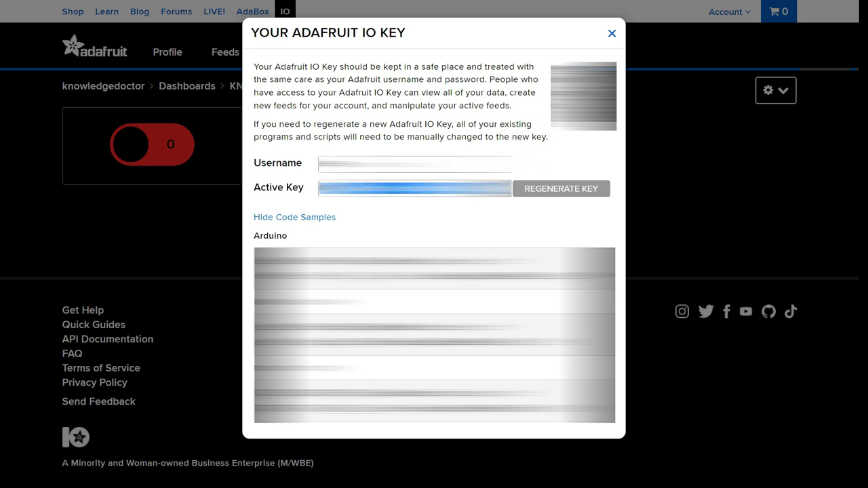
pyautogui.tripleClick(413, 188)
pyautogui.click(611, 33)
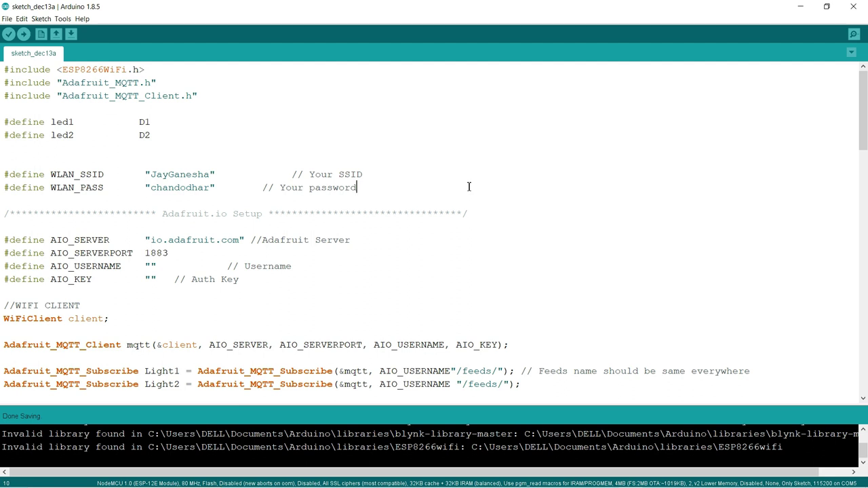
# In the Arduino IDE, review the Adafruit.io Setup section and feed subscriptions in sketch_dec13a.
pyautogui.click(468, 187)
pyautogui.moveTo(489, 214); pyautogui.dragTo(7, 215)
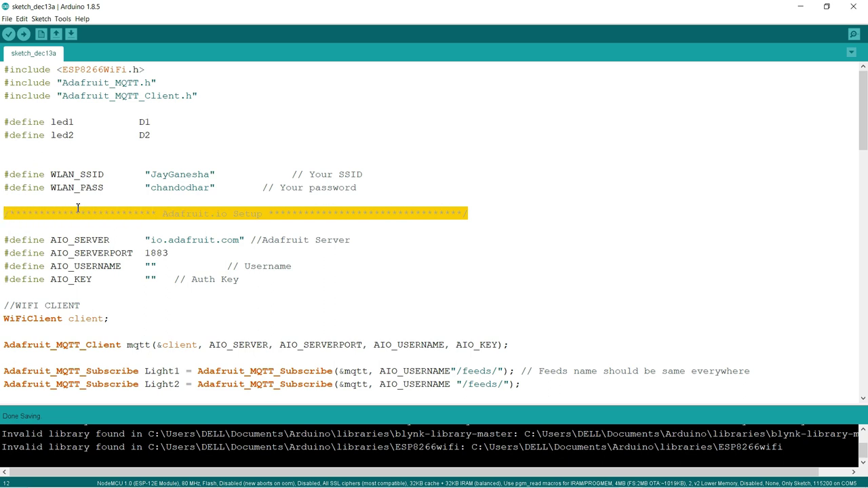
pyautogui.click(304, 165)
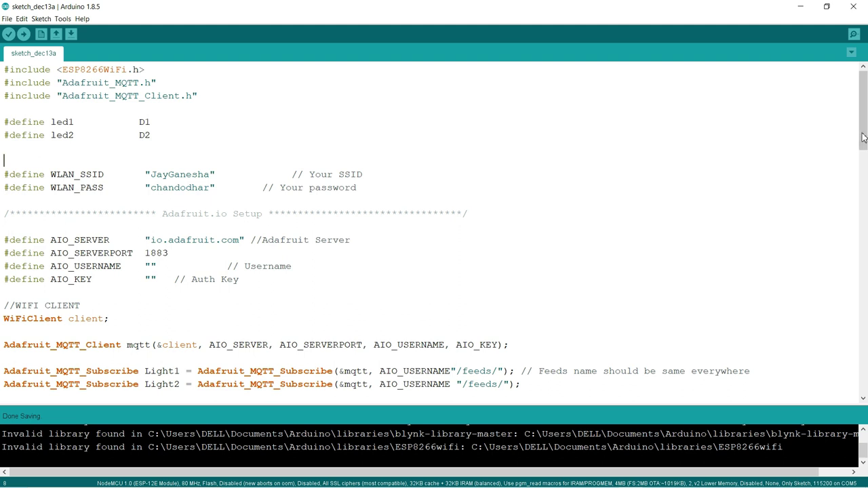
pyautogui.moveTo(862, 135); pyautogui.dragTo(862, 163)
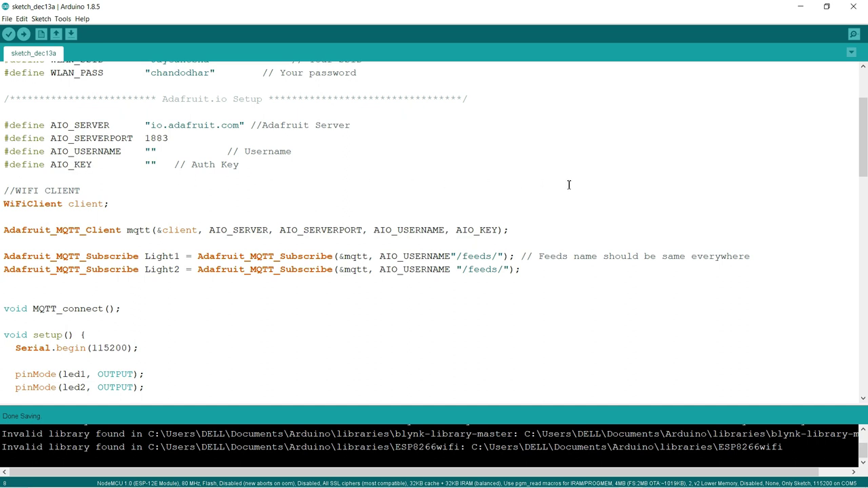
pyautogui.moveTo(859, 145)
pyautogui.mouseDown()
pyautogui.moveTo(862, 116)
pyautogui.moveTo(862, 301)
pyautogui.moveTo(866, 119)
pyautogui.mouseUp()
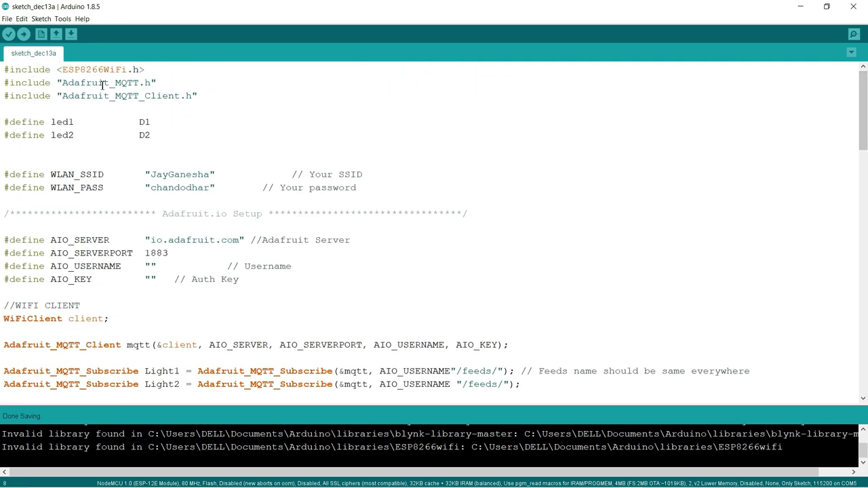
# Examine the Adafruit_MQTT.h and Adafruit_MQTT_Client.h include lines at the start of the sketch.
pyautogui.moveTo(170, 82); pyautogui.dragTo(5, 85)
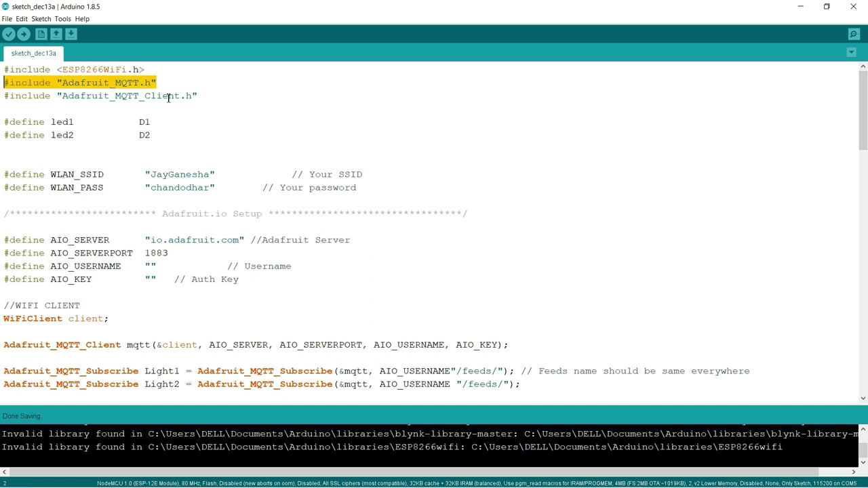
pyautogui.moveTo(213, 95); pyautogui.dragTo(3, 98)
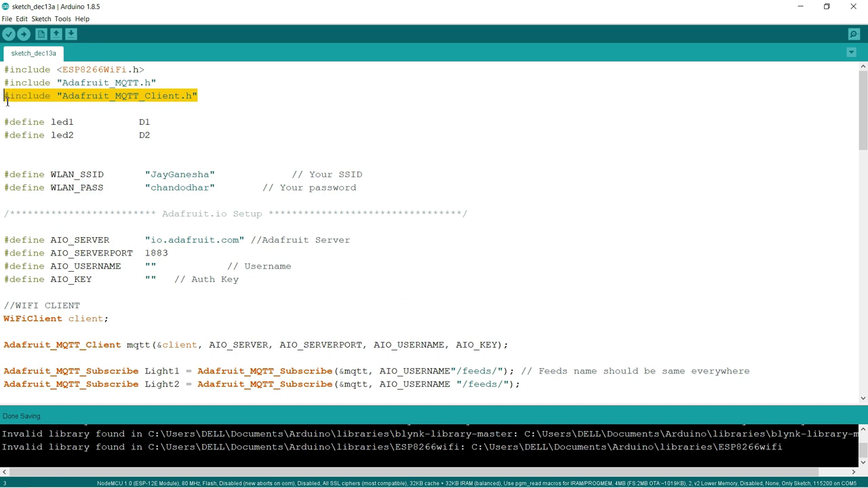
pyautogui.moveTo(178, 83); pyautogui.dragTo(3, 82)
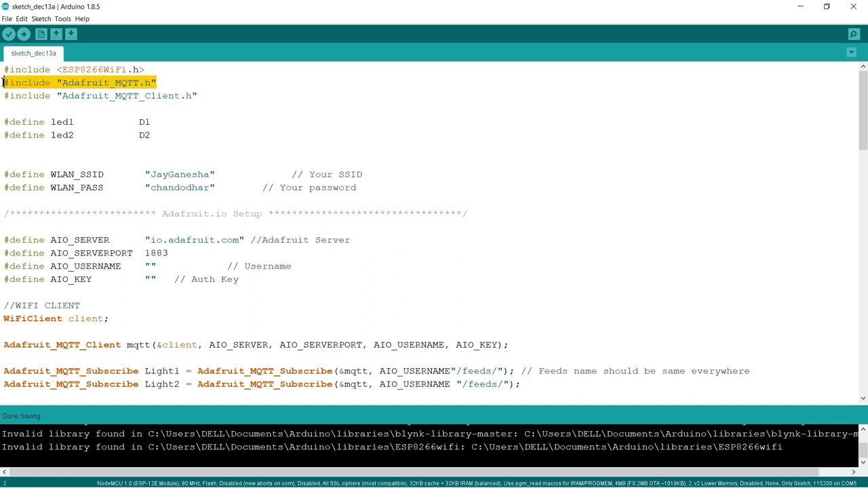
pyautogui.click(171, 96)
pyautogui.moveTo(211, 95); pyautogui.dragTo(3, 97)
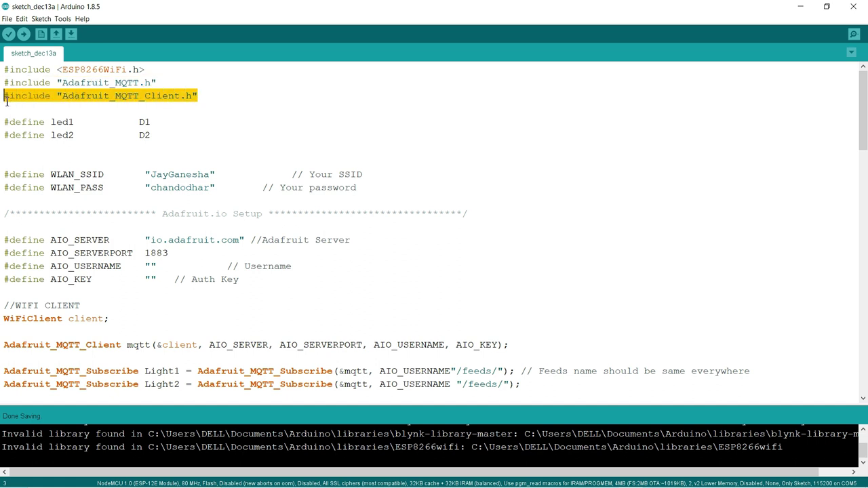
pyautogui.click(220, 106)
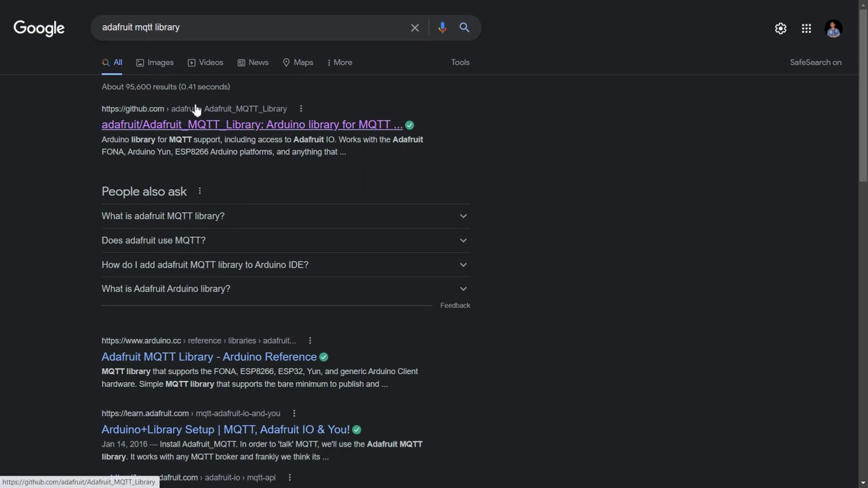
# In the browser, open the adafruit/Adafruit_MQTT_Library repository from the search results and download it as a ZIP.
pyautogui.click(249, 126)
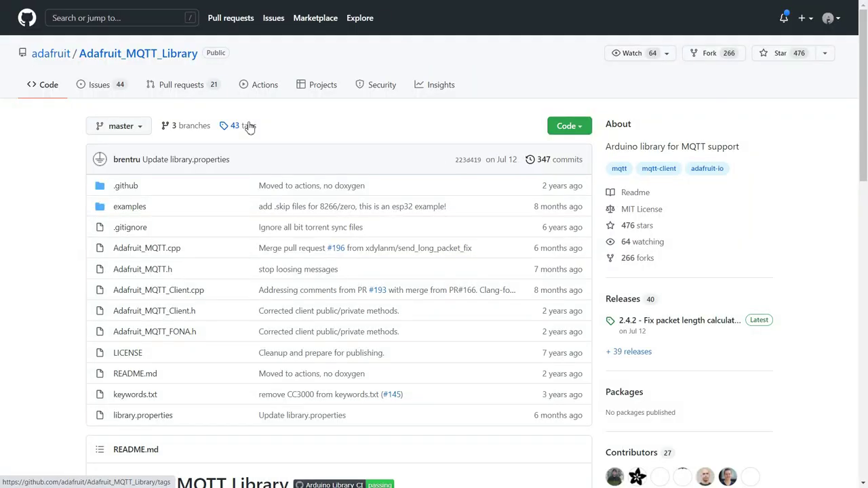
pyautogui.scroll(-2, 865, 101)
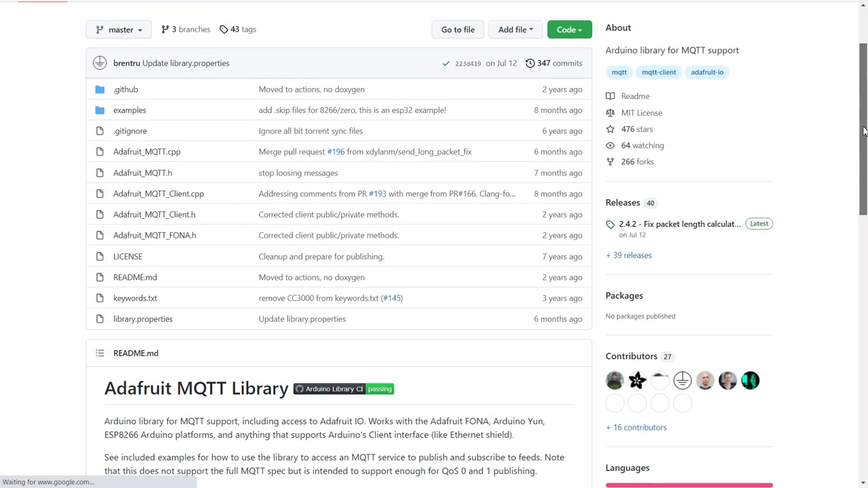
pyautogui.scroll(1, 865, 101)
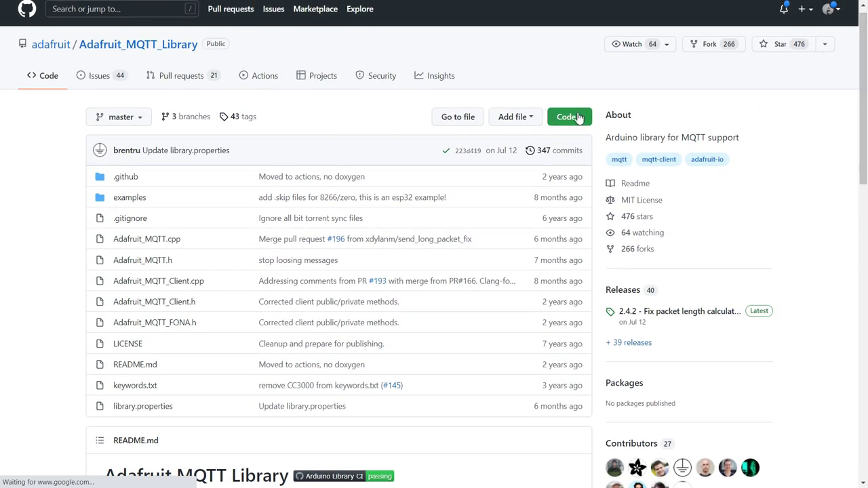
pyautogui.click(568, 117)
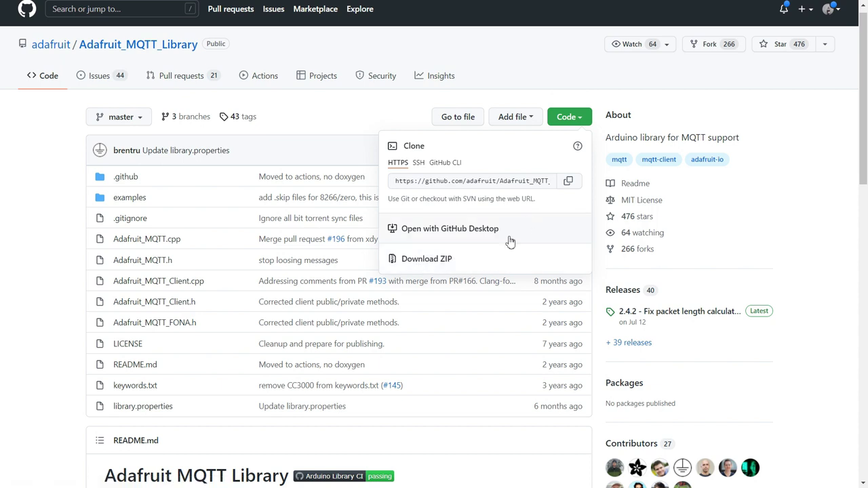
pyautogui.click(476, 262)
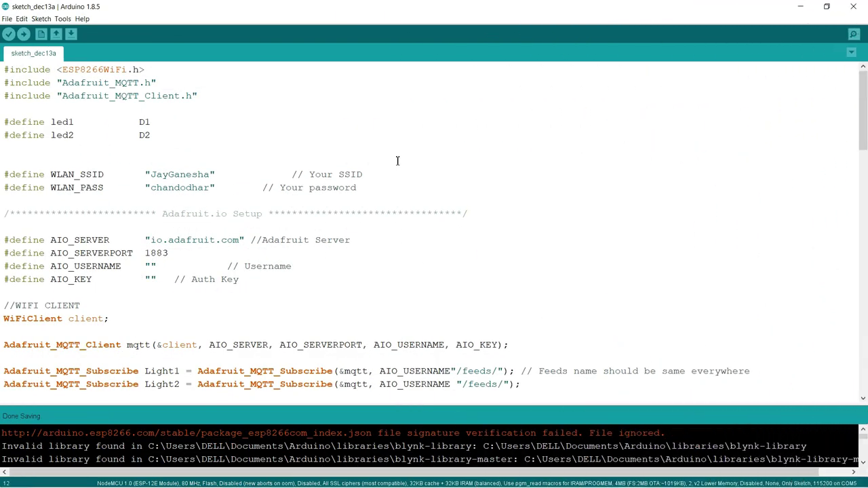
# In the Arduino IDE, add the ZIP library Adafruit_MQTT_Library-master from the Downloads folder.
pyautogui.click(41, 19)
pyautogui.moveTo(67, 95)
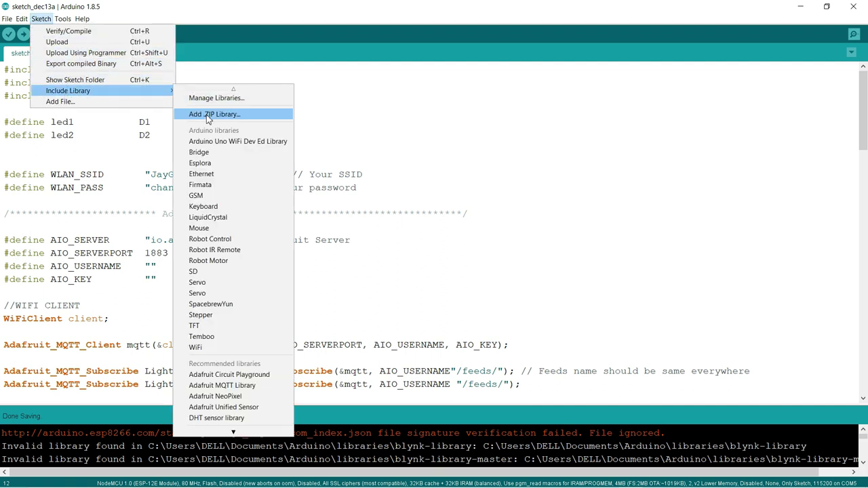
pyautogui.click(236, 114)
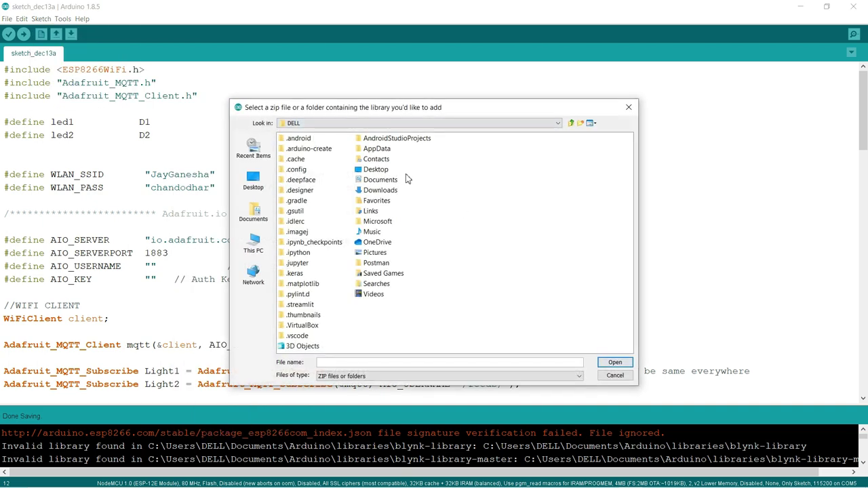
pyautogui.click(369, 192)
pyautogui.doubleClick(370, 192)
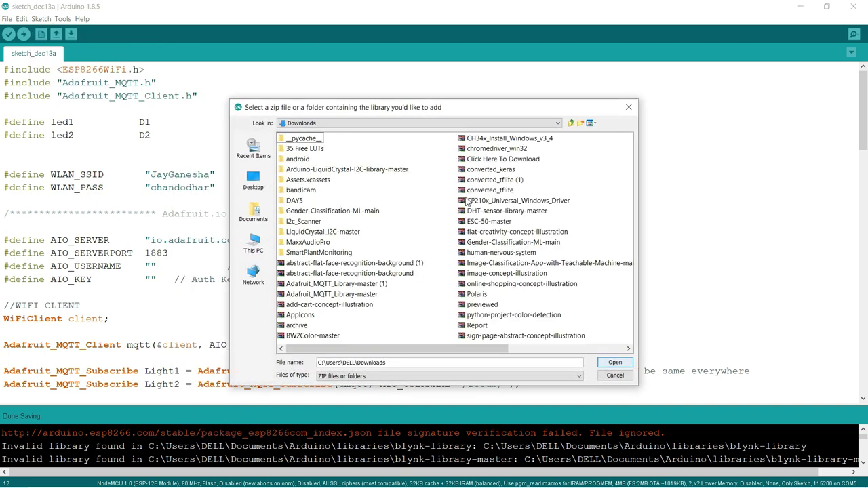
pyautogui.click(348, 296)
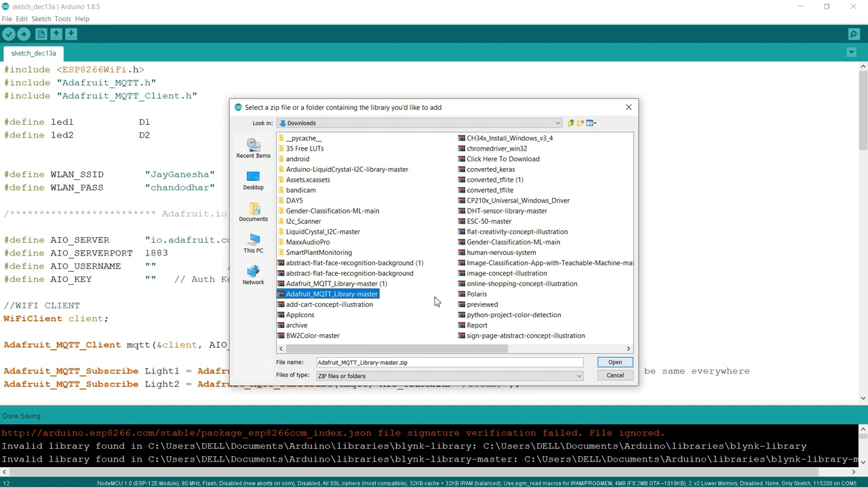
pyautogui.click(616, 364)
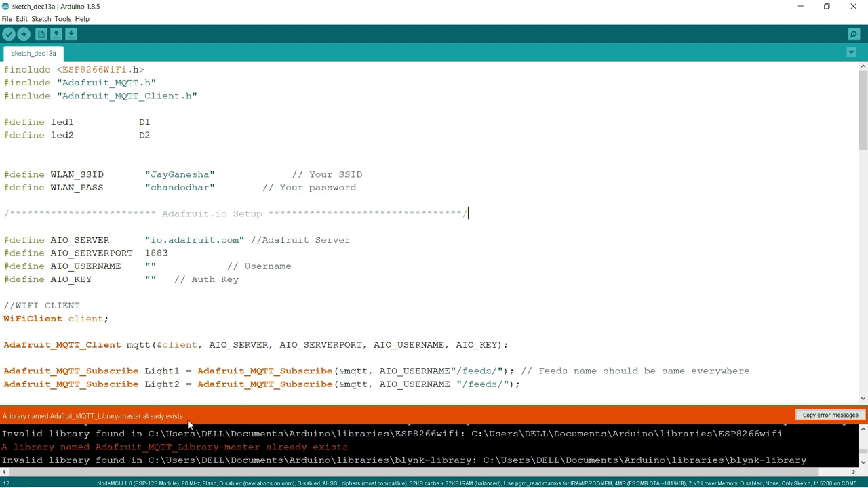
# Paste the account's Adafruit IO username into AIO_USERNAME and the active key into AIO_KEY in the sketch.
pyautogui.click(405, 257)
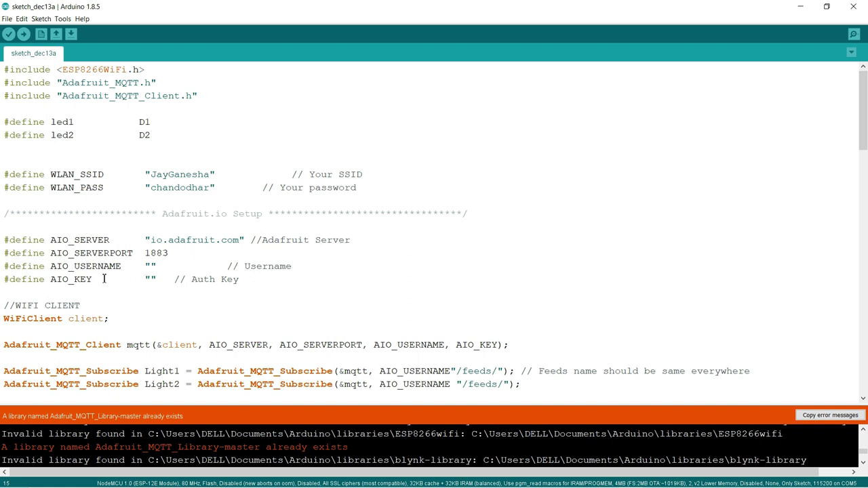
pyautogui.click(153, 266)
pyautogui.hotkey('ctrl', 'v')
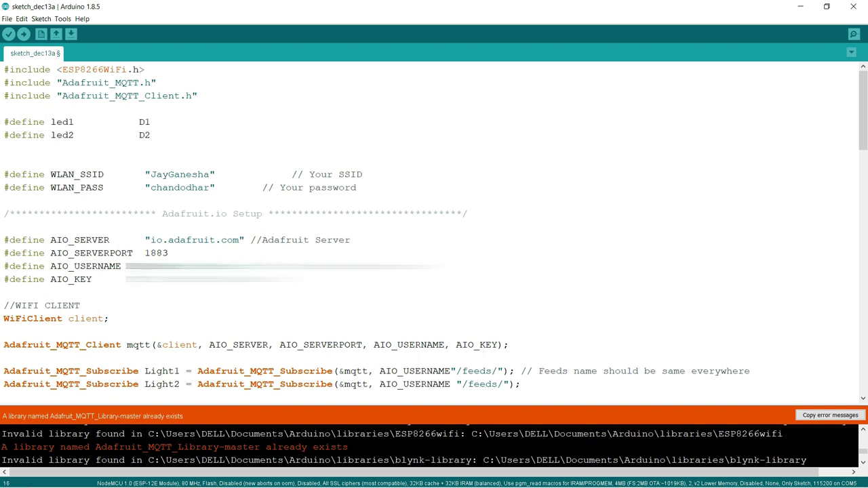
pyautogui.hotkey('ctrl', 'v')
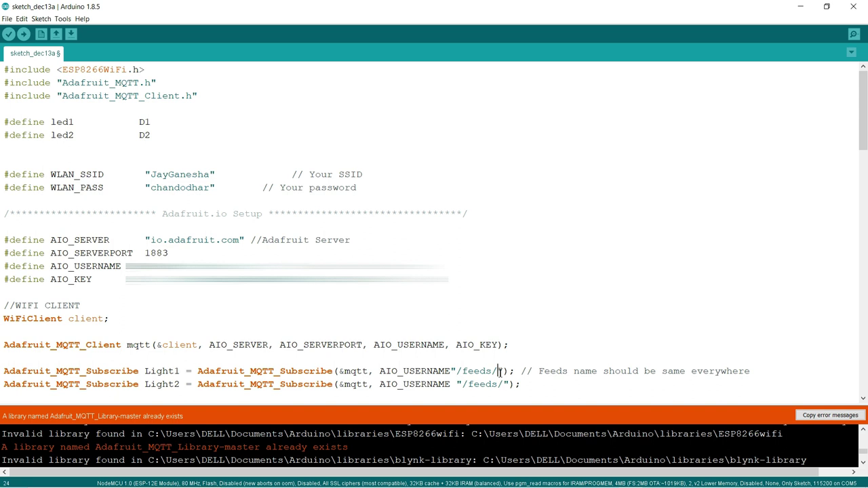
# Complete the Light1 and Light2 feed paths with led01 and led02, and upload the sketch to the NodeMCU board.
pyautogui.click(499, 371)
pyautogui.write('led01')
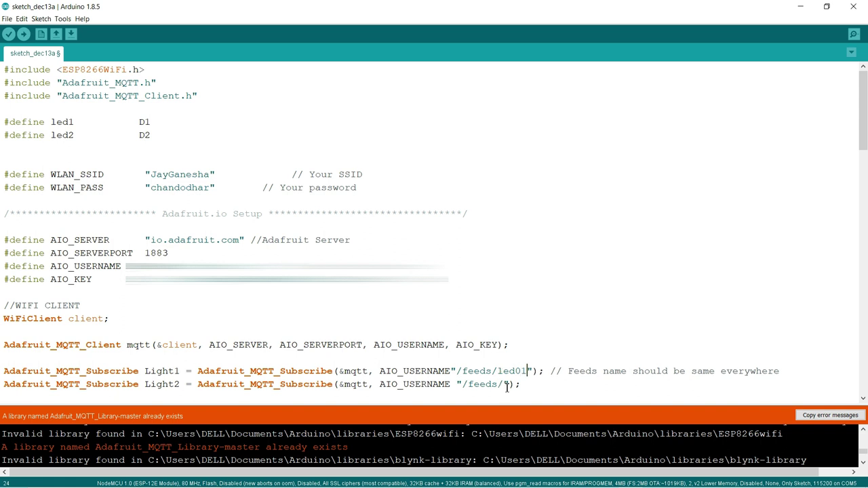
pyautogui.write('led02')
pyautogui.hotkey('ctrl', 'u')
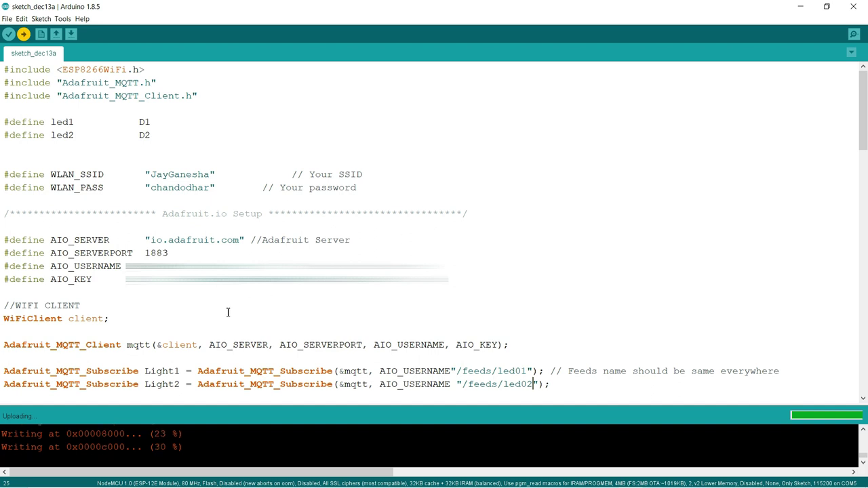
pyautogui.moveTo(351, 406); pyautogui.dragTo(360, 298)
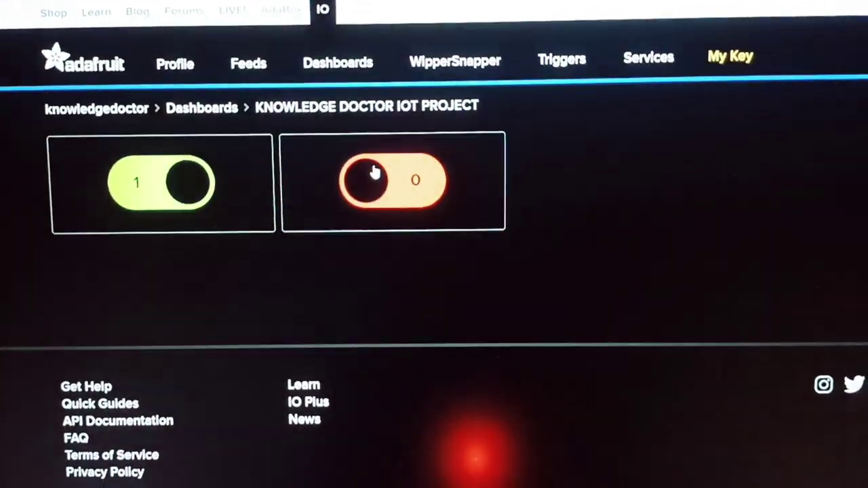
# On the Adafruit IO dashboard, test the LEDs by switching the second toggle on and off and flipping the first toggle.
pyautogui.click(388, 197)
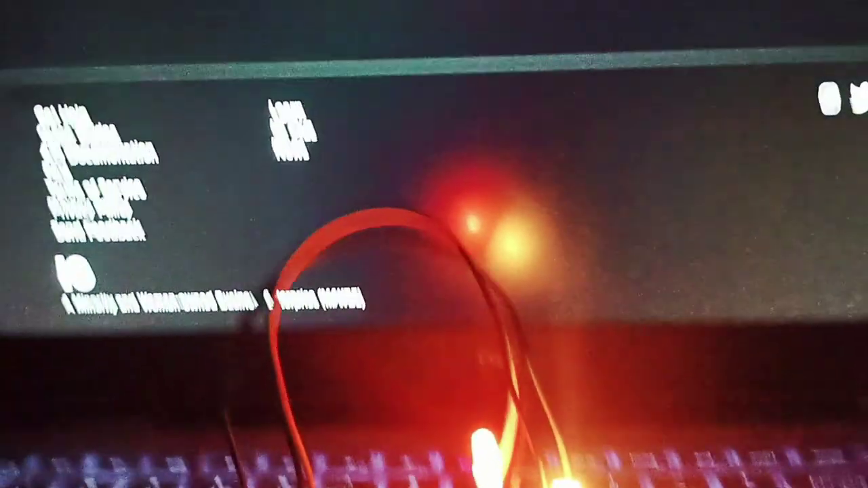
pyautogui.click(381, 132)
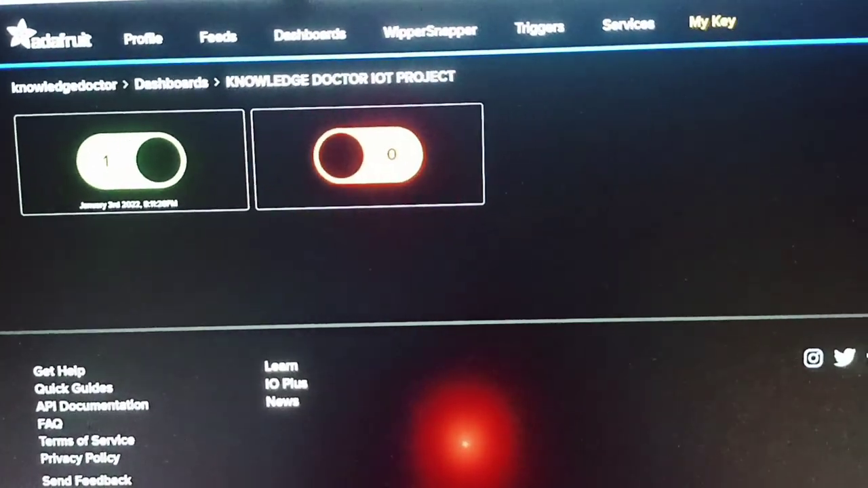
pyautogui.click(131, 160)
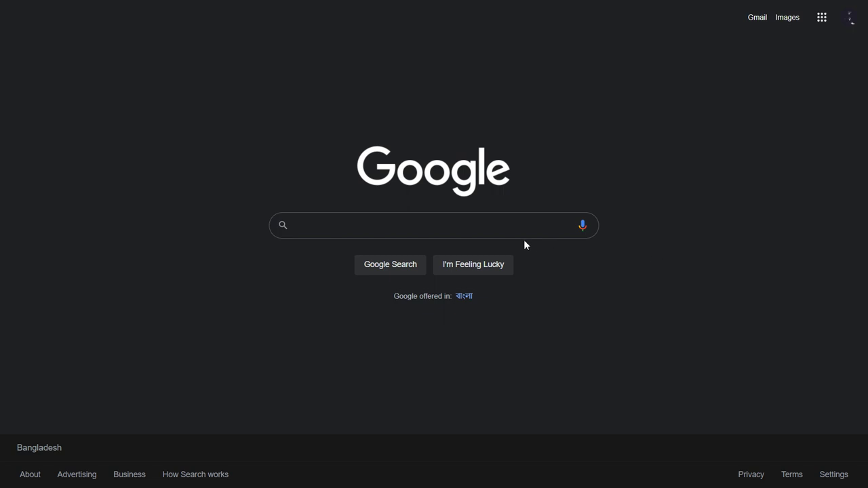
# Search Google for ifttt and open the IFTTT website from the results.
pyautogui.click(503, 230)
pyautogui.write('ifttt')
pyautogui.press('Return')
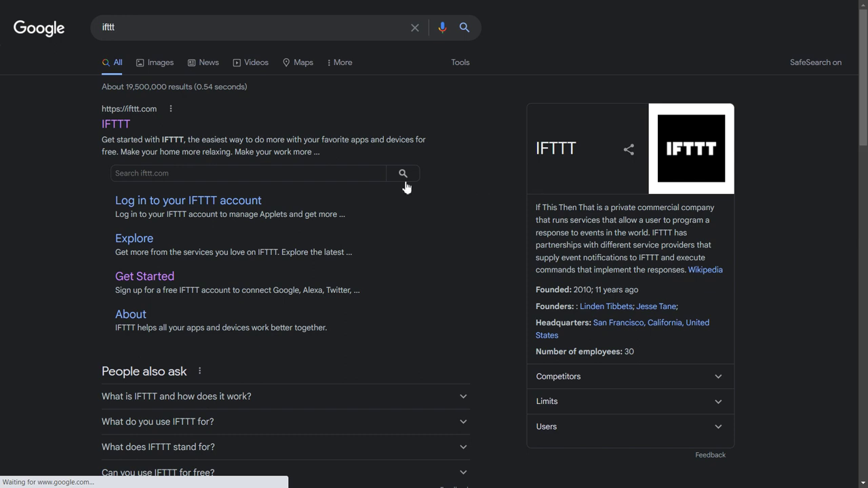
pyautogui.click(116, 127)
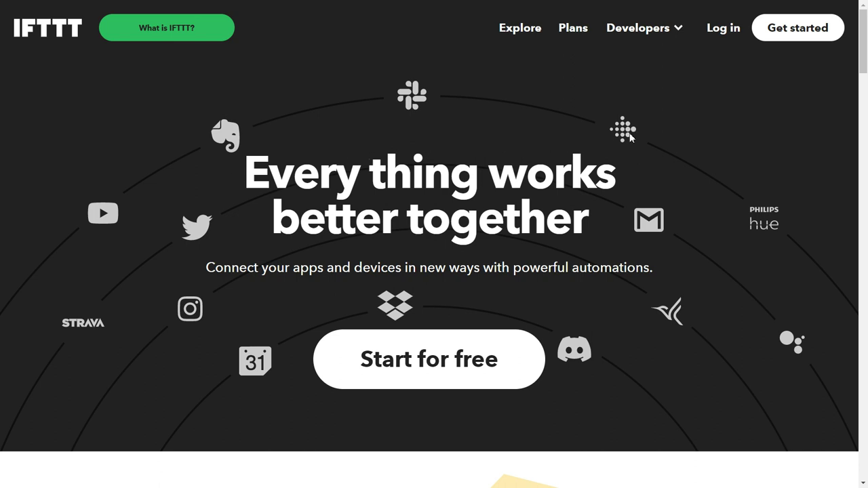
# Get started with IFTTT by signing in with a Google account.
pyautogui.click(794, 34)
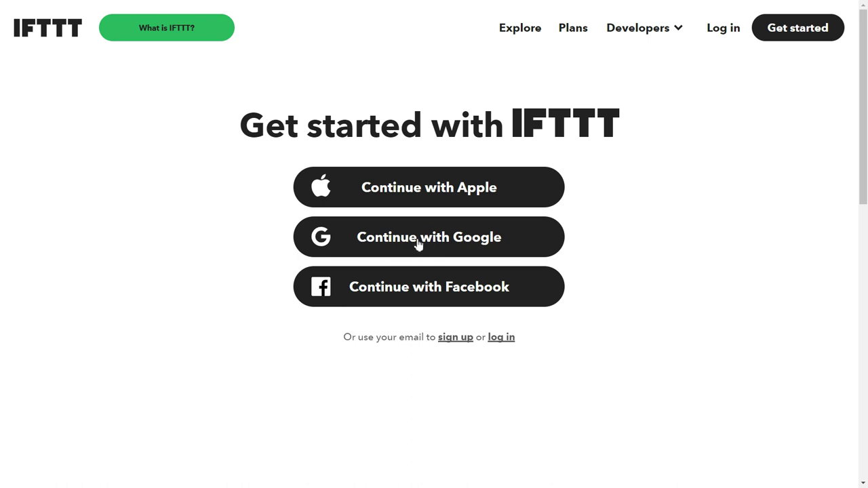
pyautogui.click(445, 239)
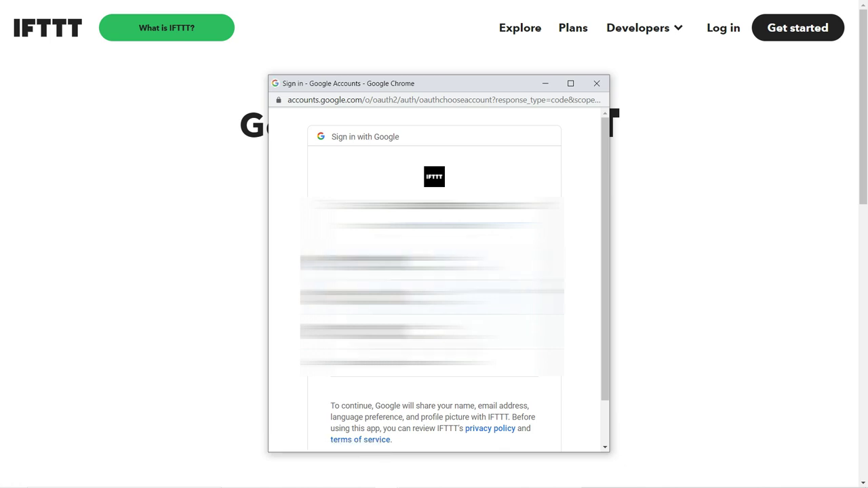
pyautogui.click(415, 348)
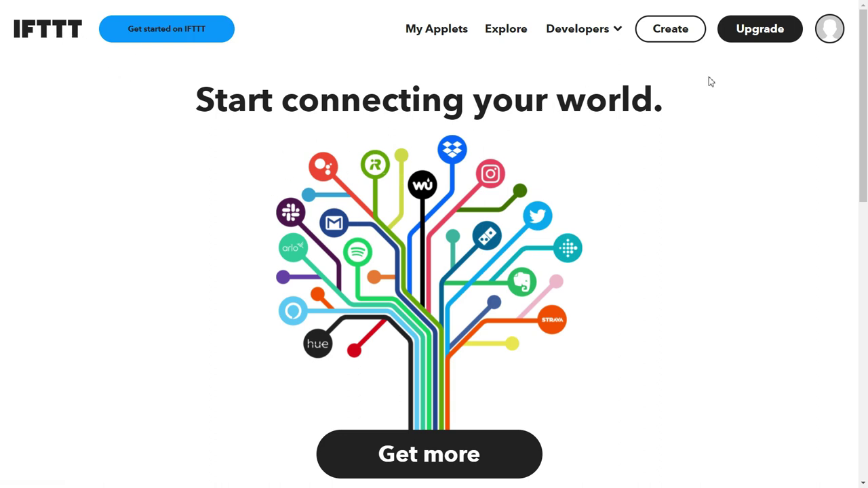
# Create a new applet and choose Google Assistant as its If This service, searching the services for "goog".
pyautogui.click(670, 34)
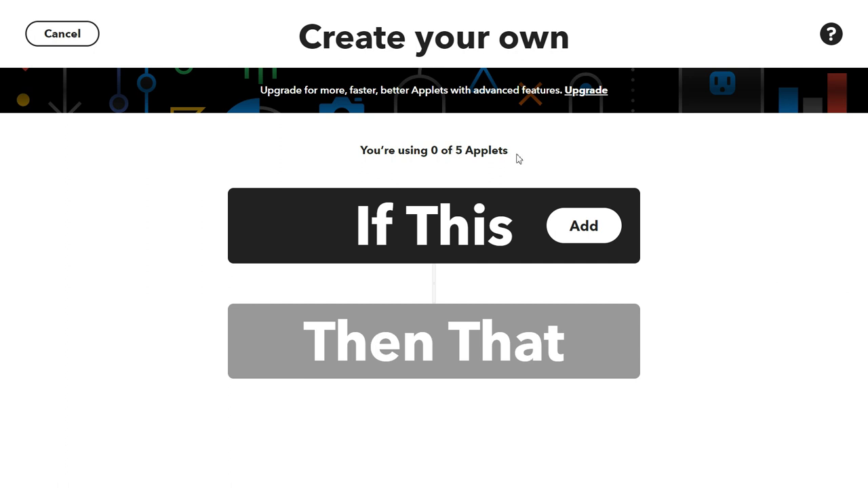
pyautogui.click(591, 225)
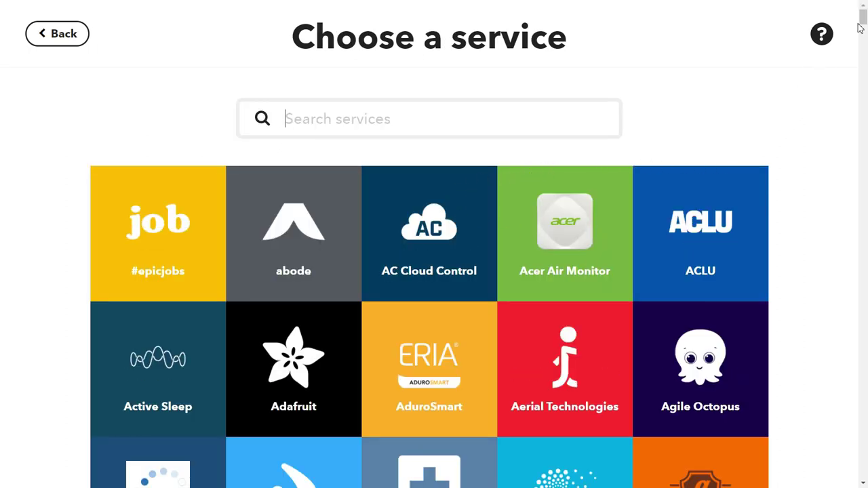
pyautogui.moveTo(860, 27); pyautogui.dragTo(853, 6)
pyautogui.click(343, 118)
pyautogui.write('goog')
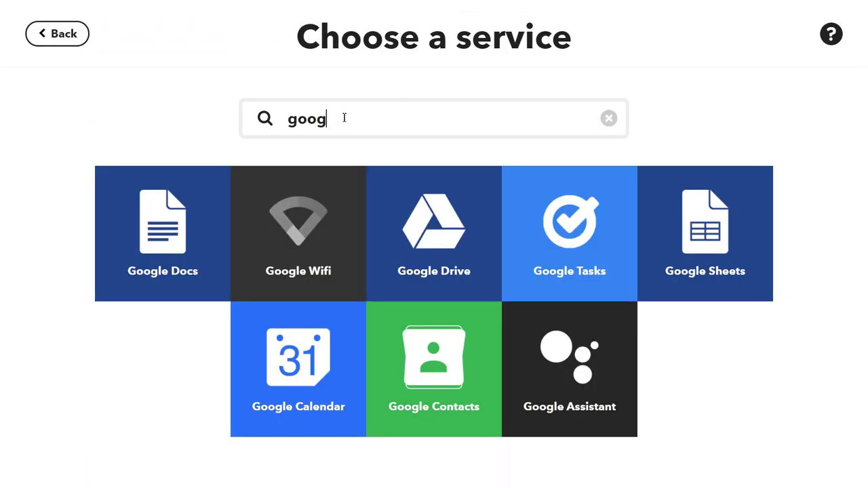
pyautogui.click(578, 359)
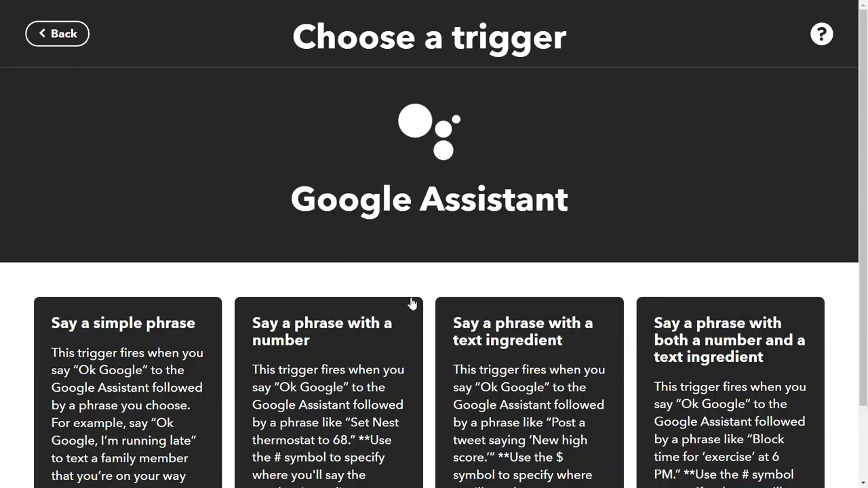
# Choose the "Say a simple phrase" trigger and connect Google Assistant by allowing IFTTT access to the Google account.
pyautogui.scroll(-2, 841, 217)
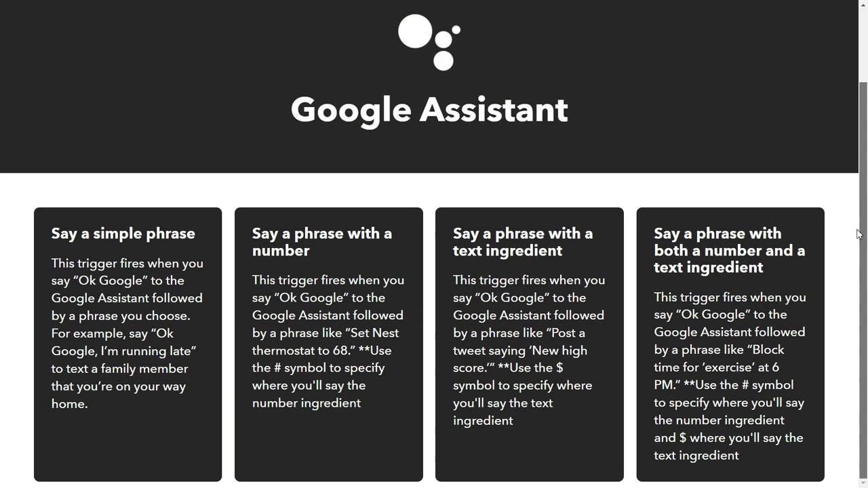
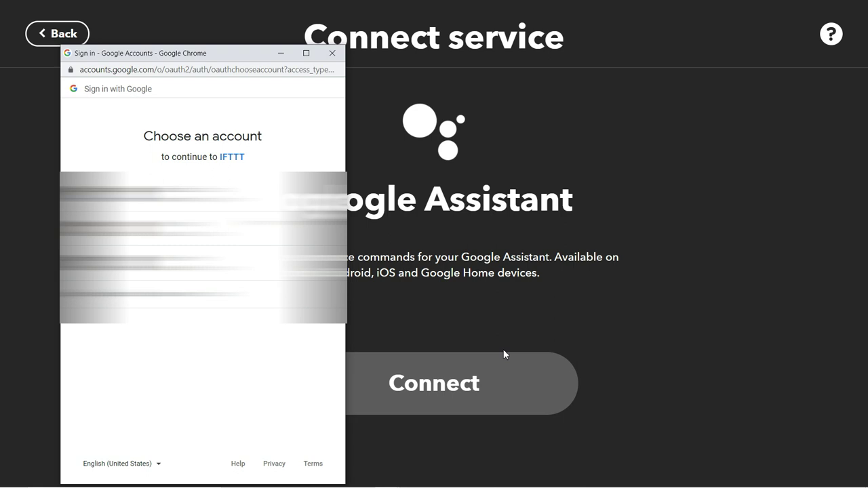
pyautogui.click(203, 263)
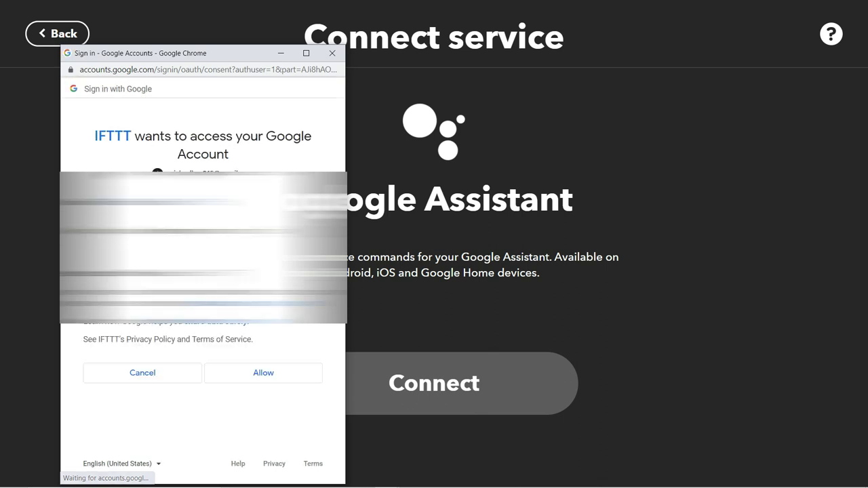
pyautogui.click(242, 384)
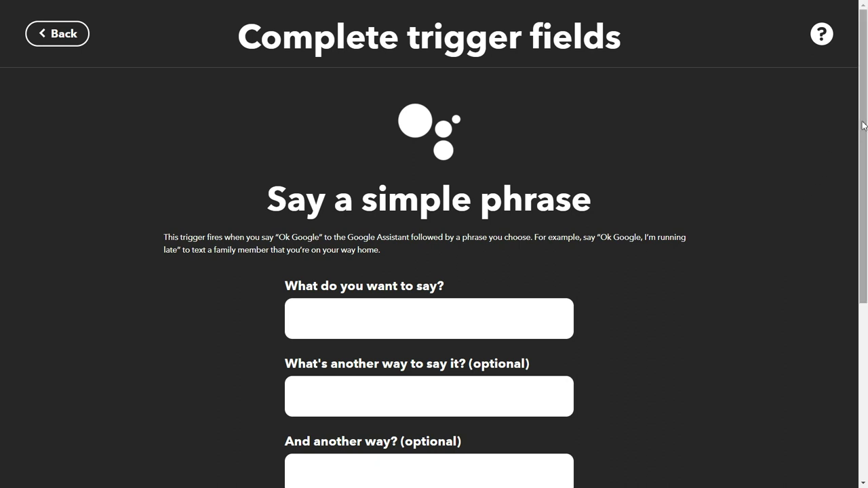
# Set the trigger's main phrase under "What do you want to say?" to "Turn RED LED ON".
pyautogui.scroll(-1, 783, 208)
pyautogui.scroll(1, 710, 105)
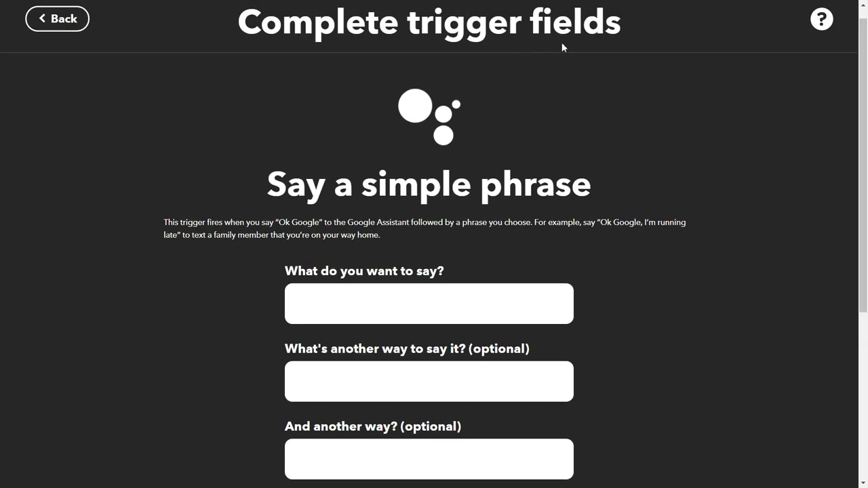
pyautogui.moveTo(861, 113); pyautogui.dragTo(856, 236)
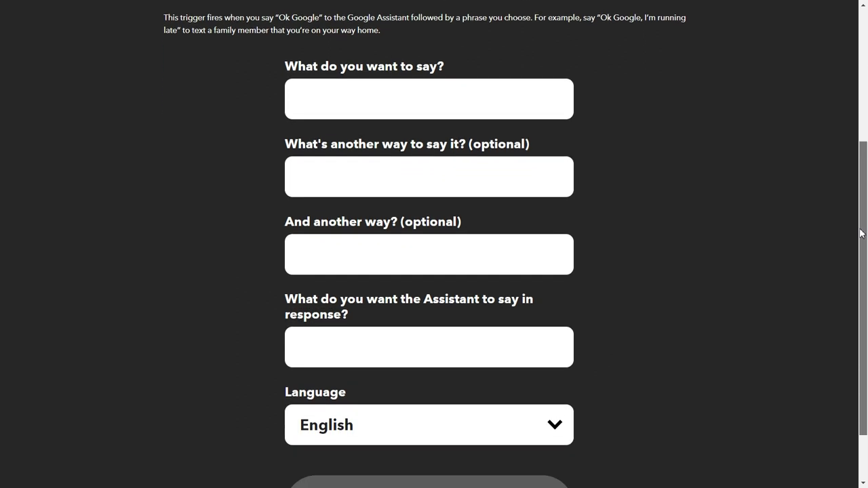
pyautogui.click(432, 112)
pyautogui.write('Turn ')
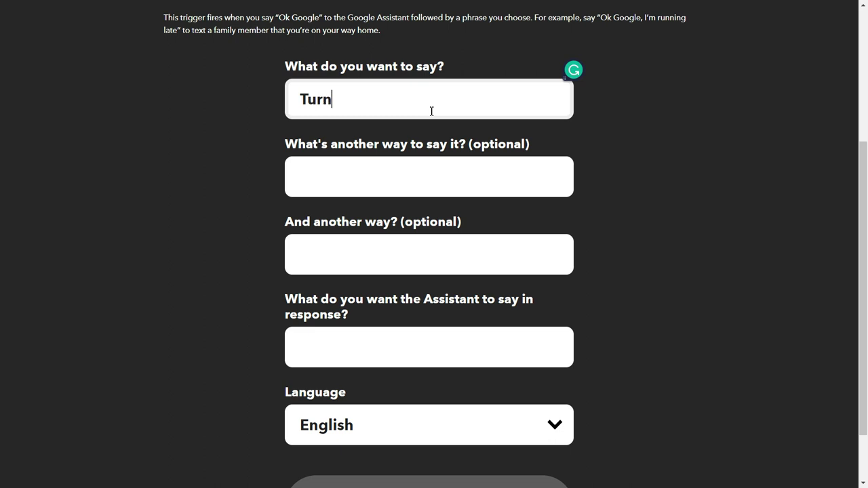
pyautogui.write('RED LED ON')
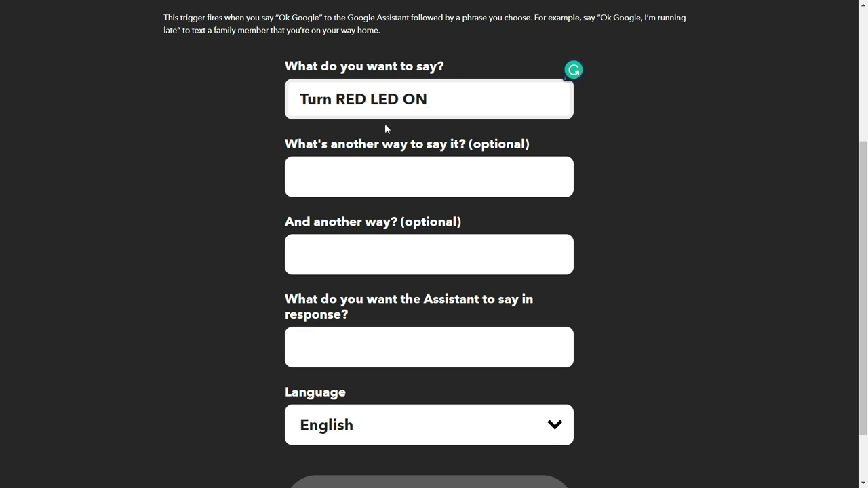
# Enter "Turn ON RED LED" as the second way to say the trigger phrase.
pyautogui.click(364, 174)
pyautogui.write('TU')
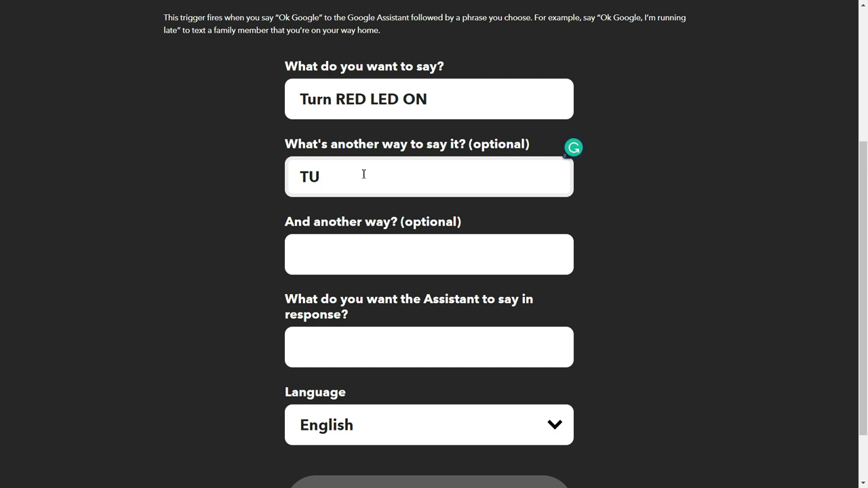
pyautogui.press('BackSpace')
pyautogui.write('uron')
pyautogui.press('BackSpace')
pyautogui.press('BackSpace')
pyautogui.write('n ON RED LED')
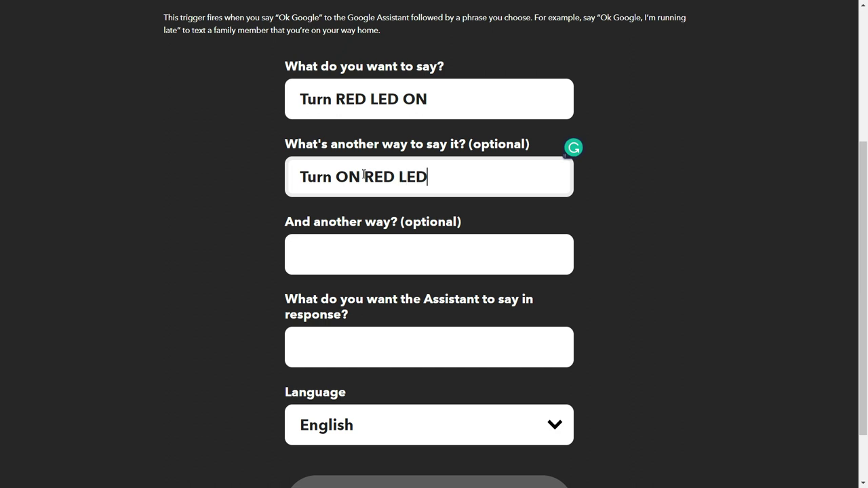
# Enter "ON RED LED" as the third way to say the trigger phrase.
pyautogui.click(351, 249)
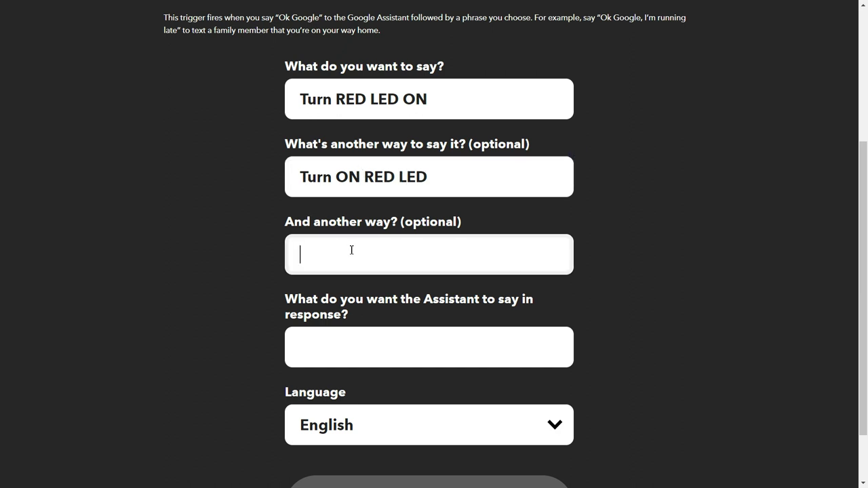
pyautogui.write('ON ')
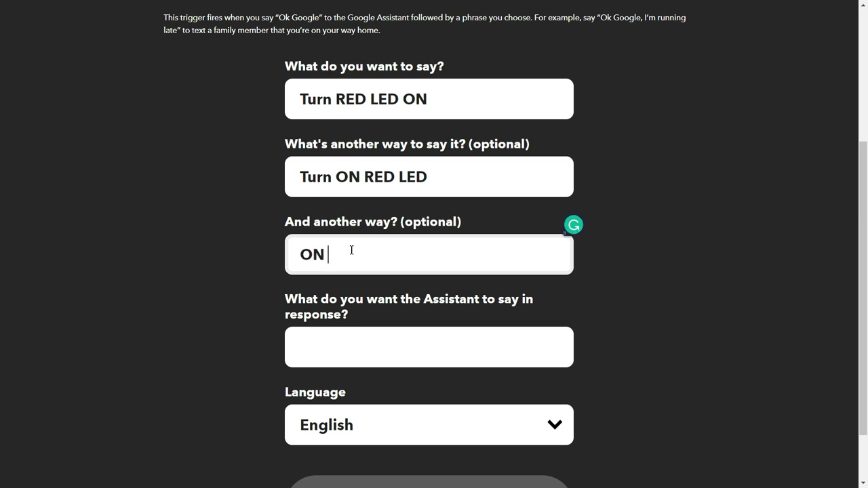
pyautogui.write('RED LED')
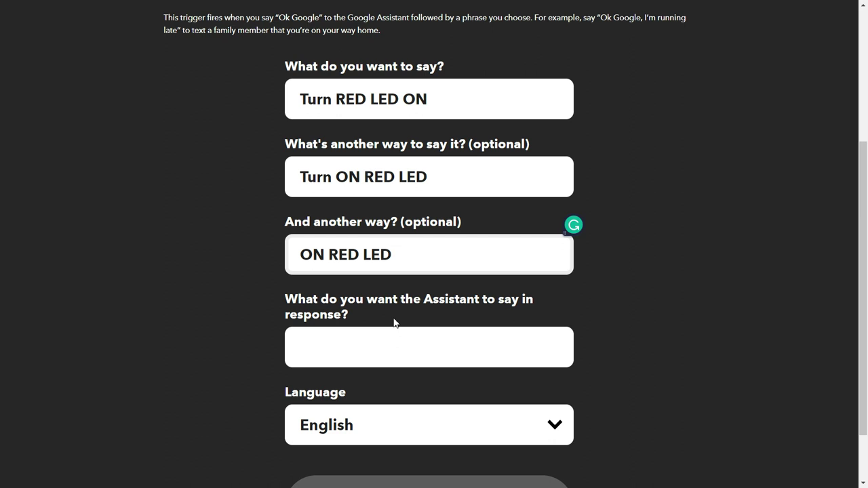
# Set the Assistant's spoken response to "Yes Sir, RED LED IS ON NOW".
pyautogui.click(385, 340)
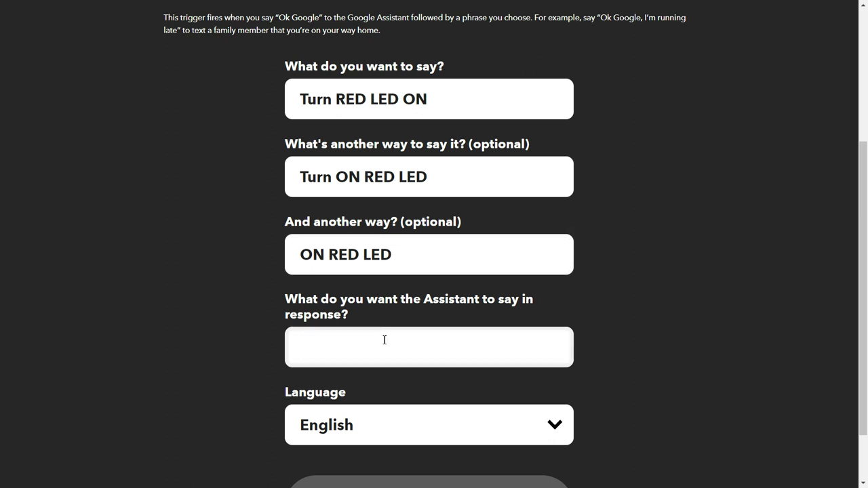
pyautogui.write('Yes Si')
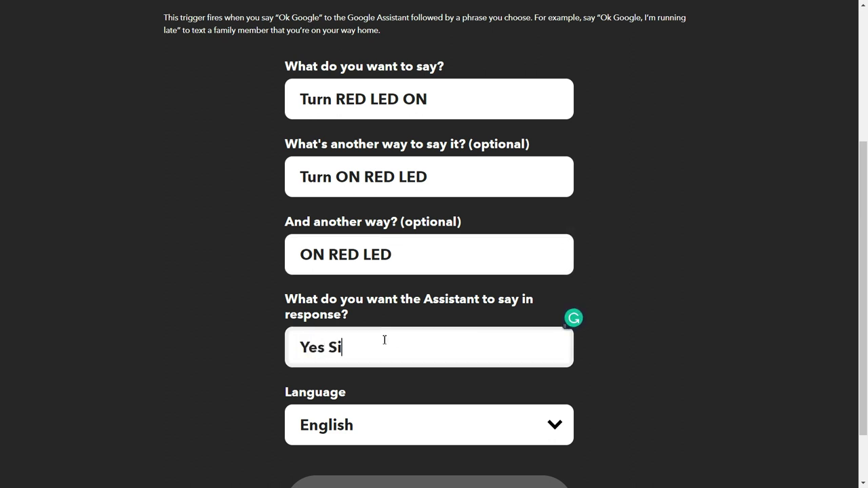
pyautogui.write('r, RED LED IS ')
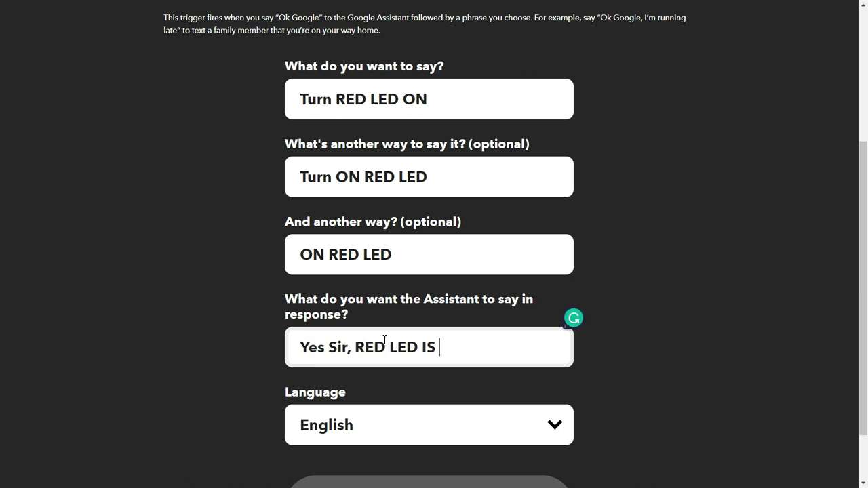
pyautogui.write('ON NOW')
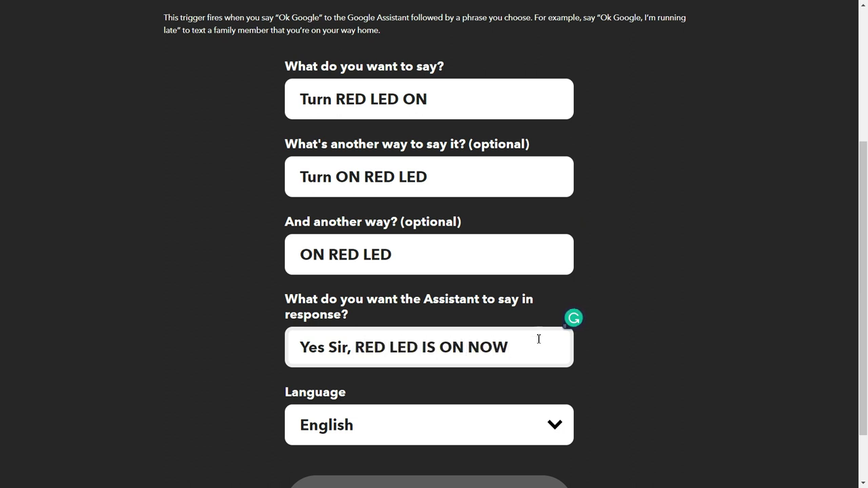
# Keep English as the trigger's language and create the trigger.
pyautogui.scroll(-2, 861, 290)
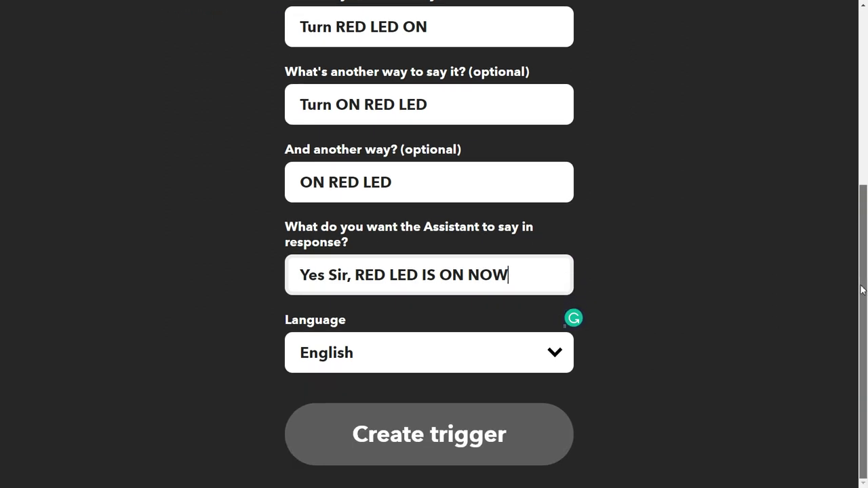
pyautogui.click(547, 359)
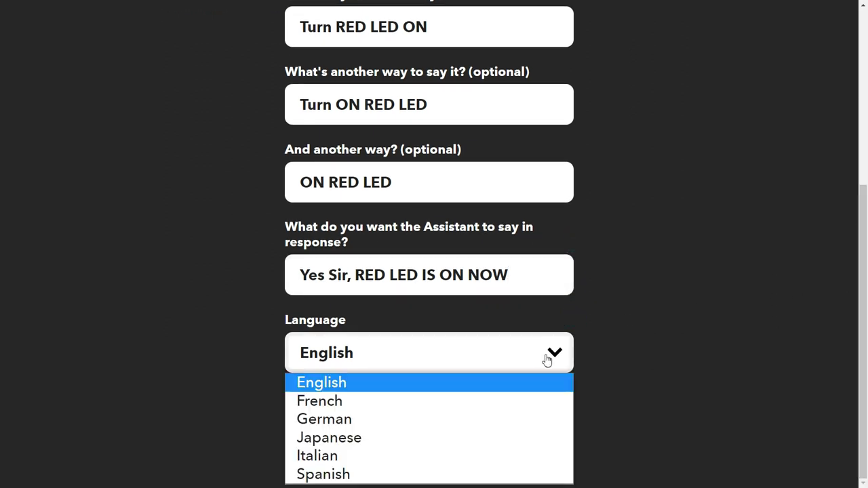
pyautogui.click(668, 331)
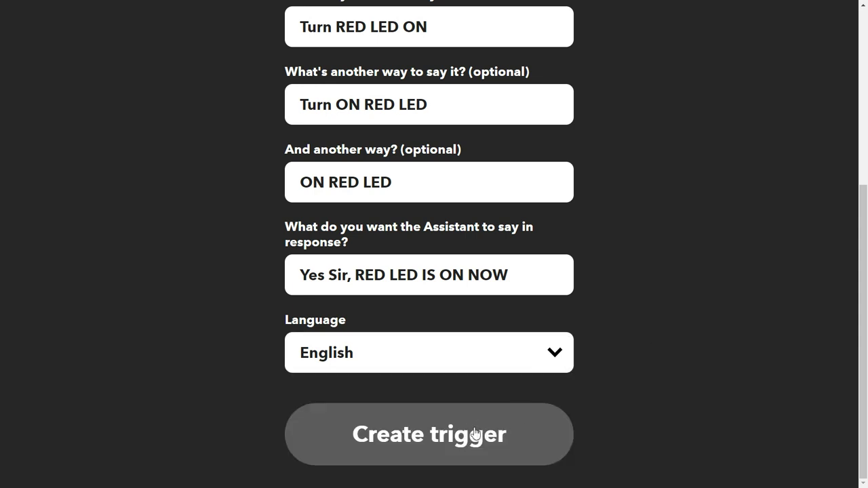
pyautogui.click(451, 440)
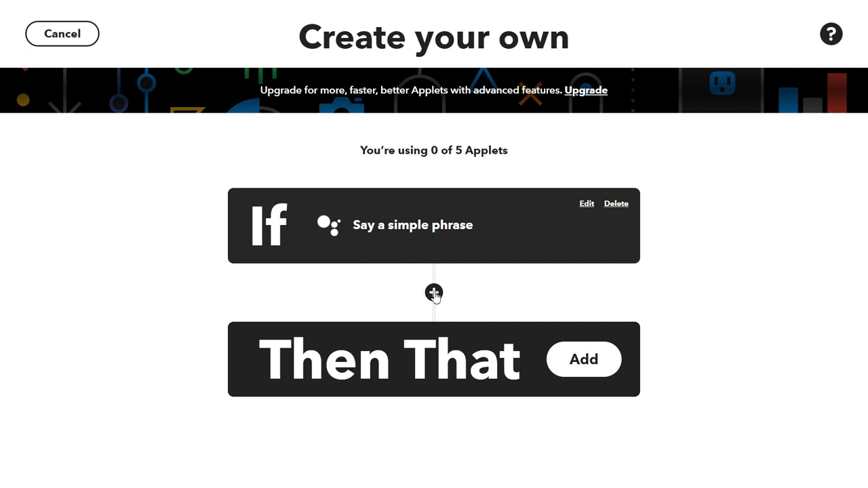
# Add Adafruit's "Send data to Adafruit IO" as the Then That action and authorize IFTTT to access the Adafruit account.
pyautogui.click(591, 363)
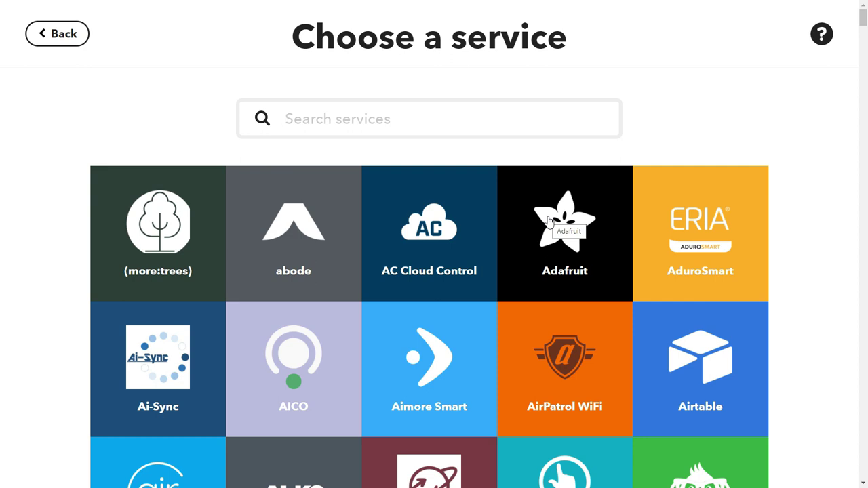
pyautogui.click(549, 220)
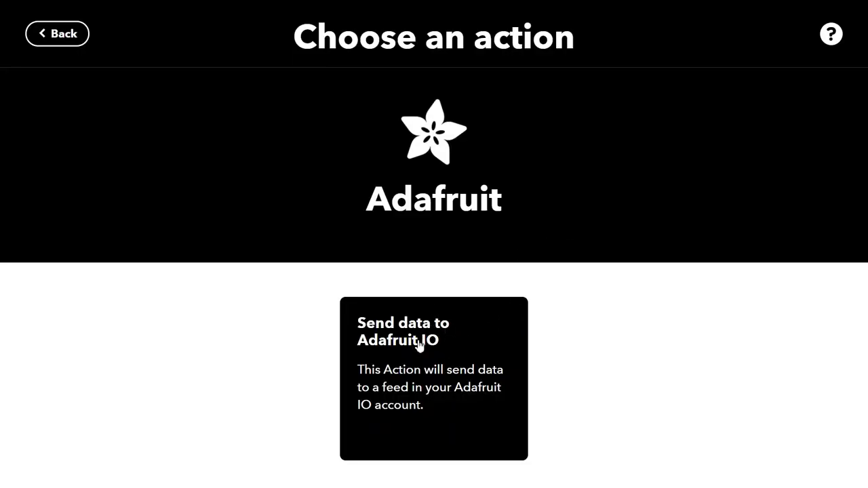
pyautogui.click(428, 370)
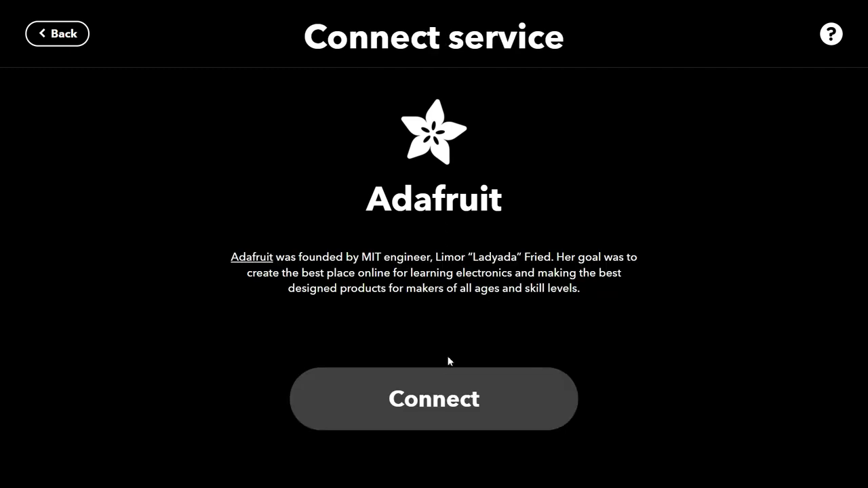
pyautogui.click(436, 391)
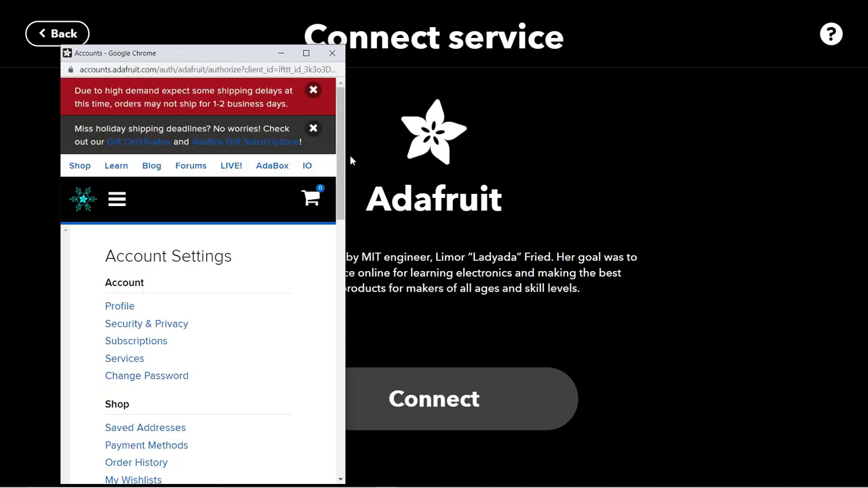
pyautogui.moveTo(342, 144); pyautogui.dragTo(347, 310)
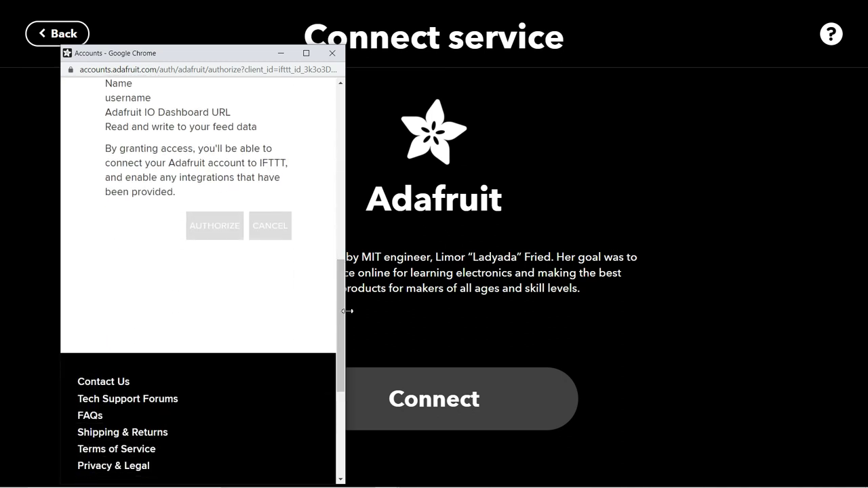
pyautogui.click(230, 232)
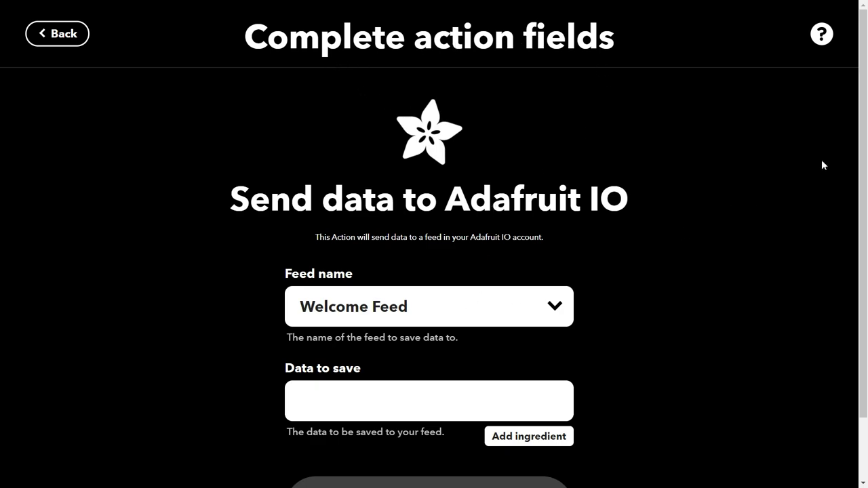
# Set the action to save the data 1 to the led01 feed and create the action.
pyautogui.moveTo(865, 157); pyautogui.dragTo(858, 233)
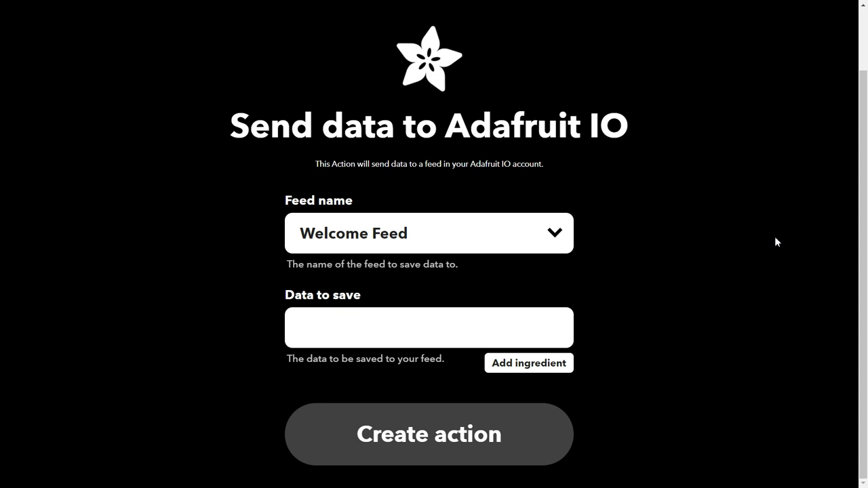
pyautogui.click(548, 238)
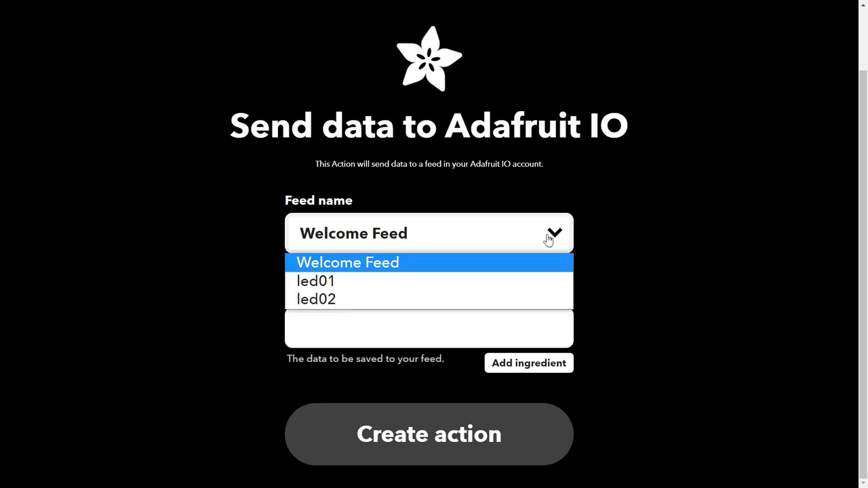
pyautogui.click(335, 280)
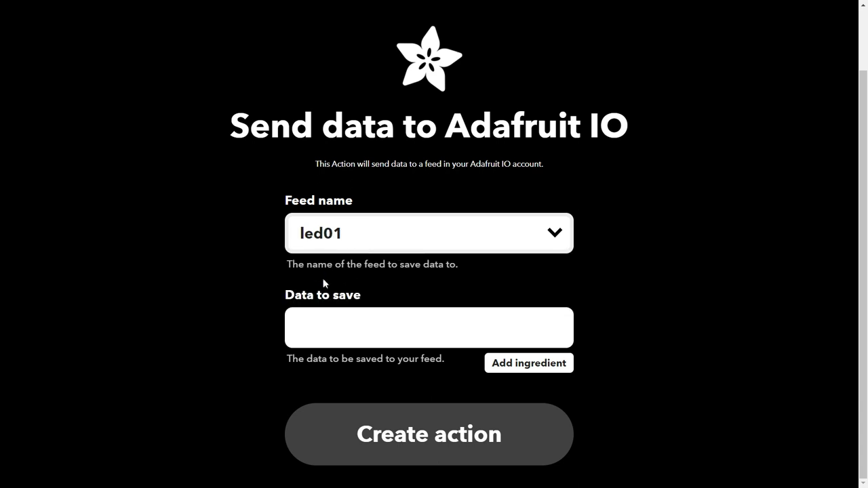
pyautogui.click(345, 323)
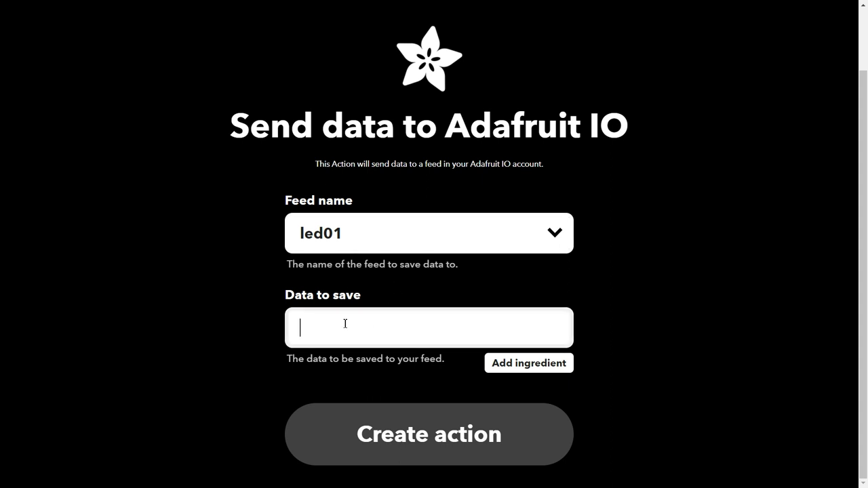
pyautogui.write('1')
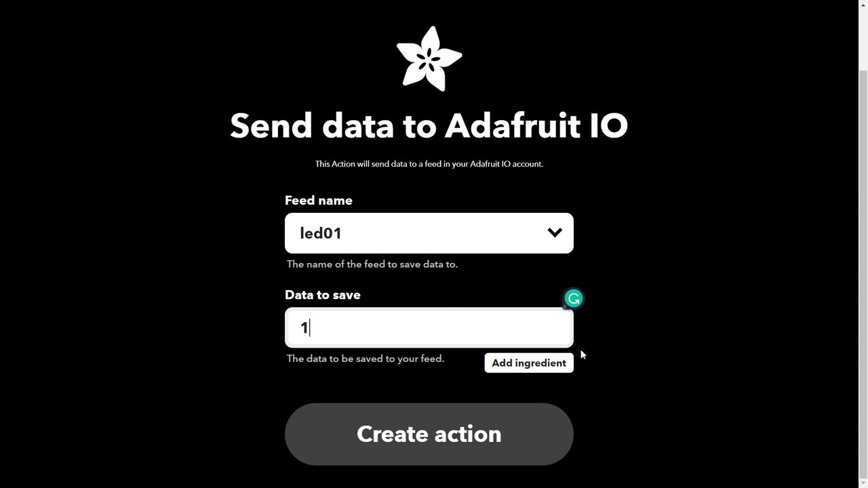
pyautogui.click(439, 445)
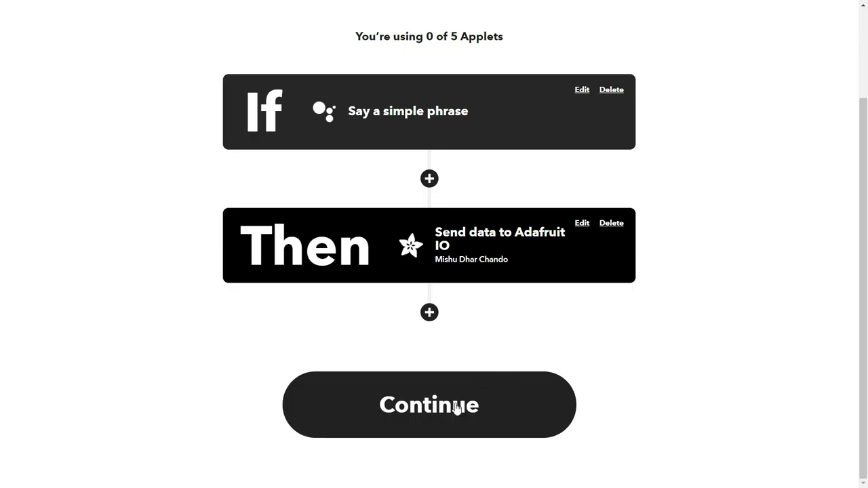
# Continue to the applet review, enable notifications when the applet runs, and finish the applet with its suggested title.
pyautogui.click(455, 407)
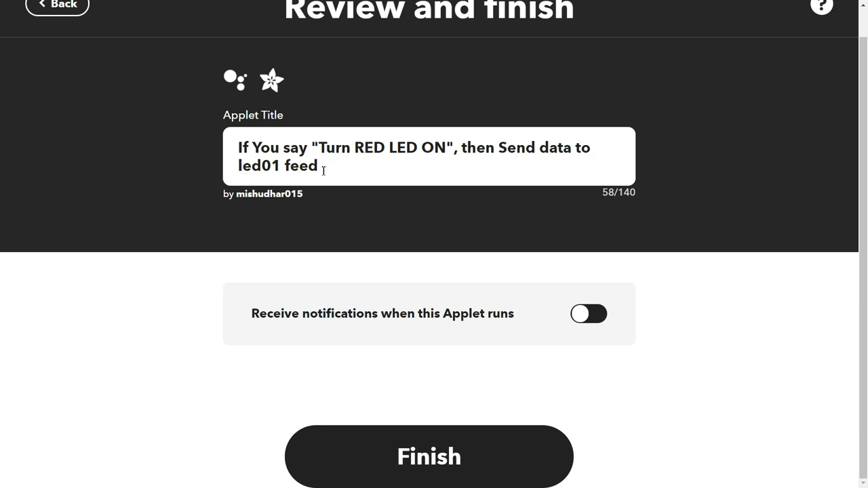
pyautogui.moveTo(864, 141); pyautogui.dragTo(867, 109)
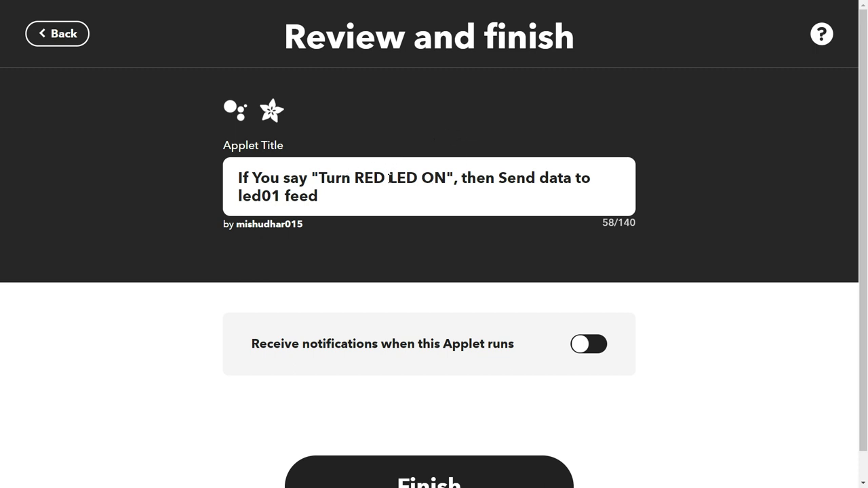
pyautogui.click(599, 344)
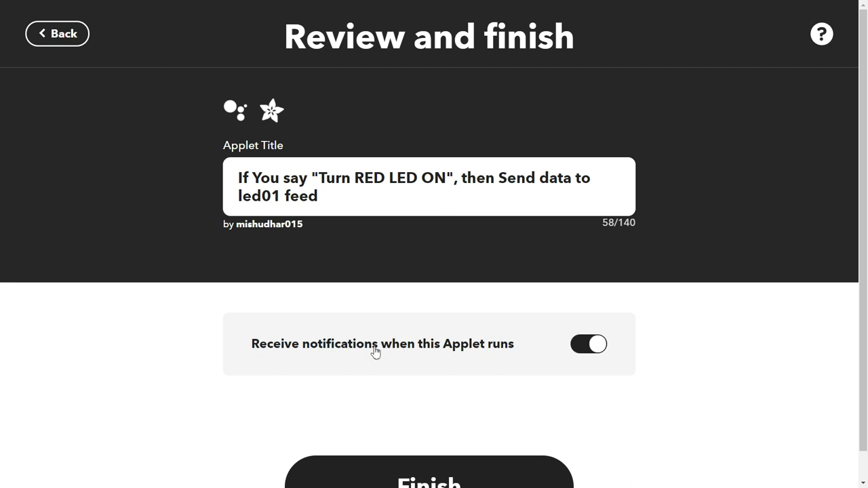
pyautogui.scroll(-1, 549, 366)
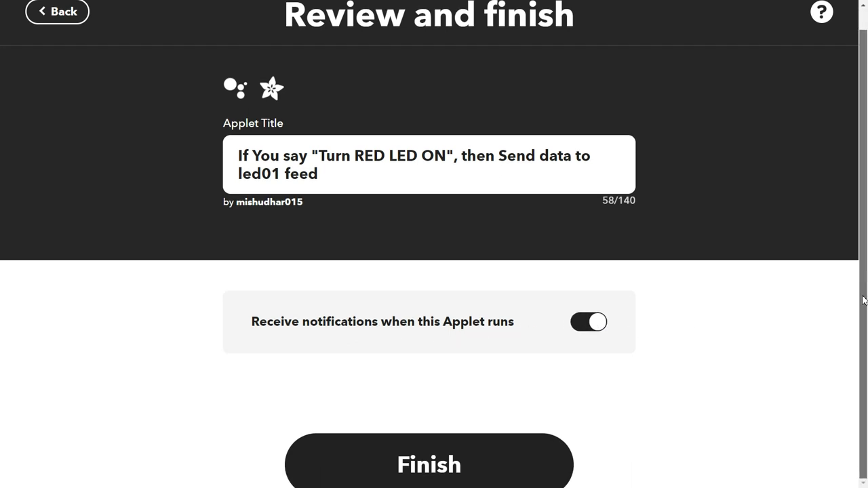
pyautogui.click(453, 456)
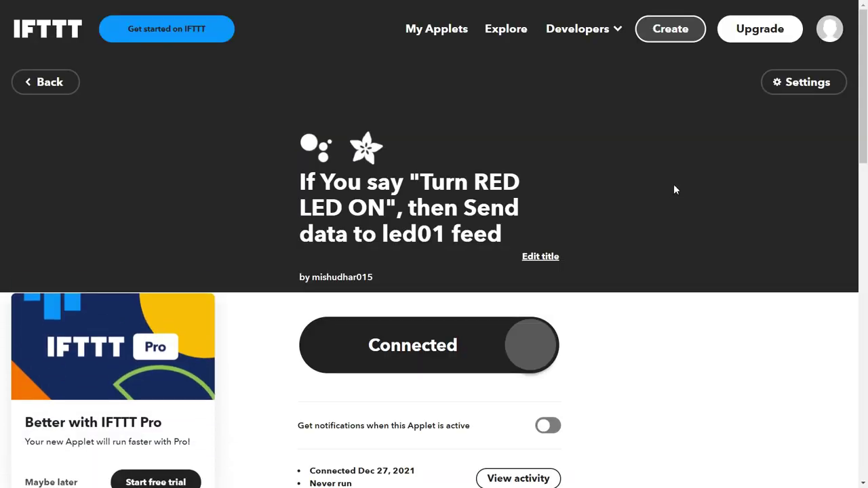
# Look over the finished applet's page and dismiss the IFTTT Pro trial offer.
pyautogui.moveTo(864, 122); pyautogui.dragTo(864, 167)
pyautogui.moveTo(863, 170); pyautogui.dragTo(865, 113)
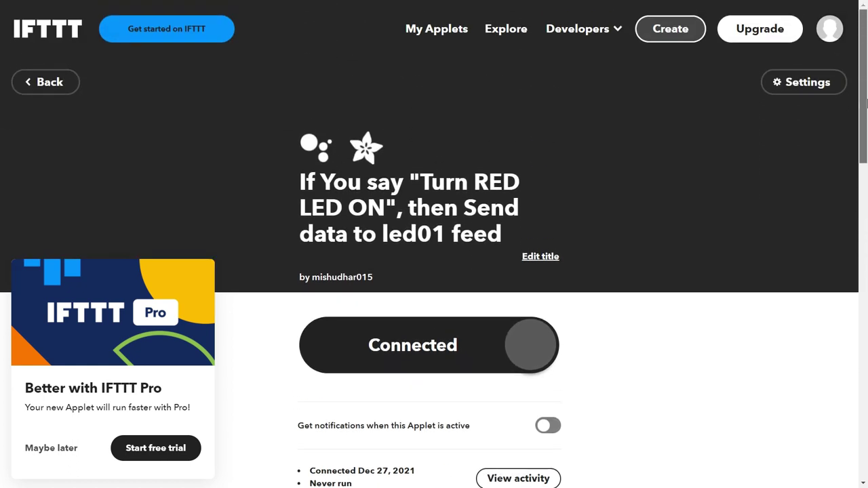
pyautogui.click(41, 450)
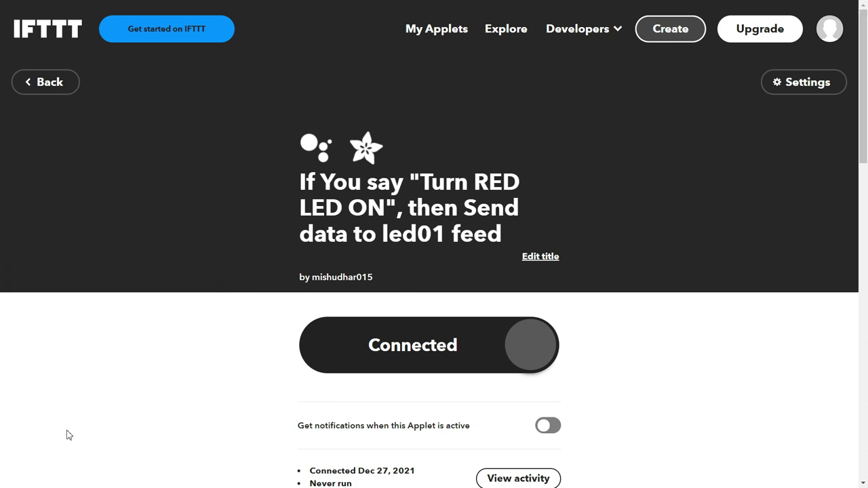
# Create another applet with Google Assistant's "Say a simple phrase" as its trigger, searching the services for "GOO".
pyautogui.click(668, 34)
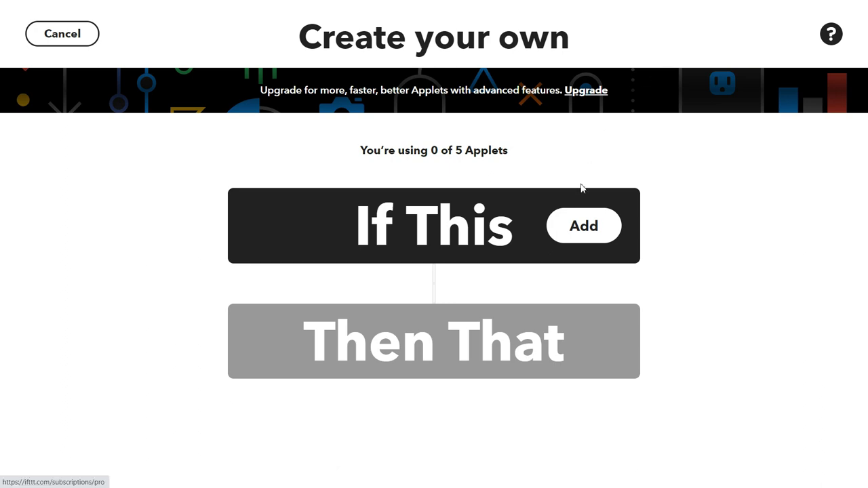
pyautogui.click(587, 233)
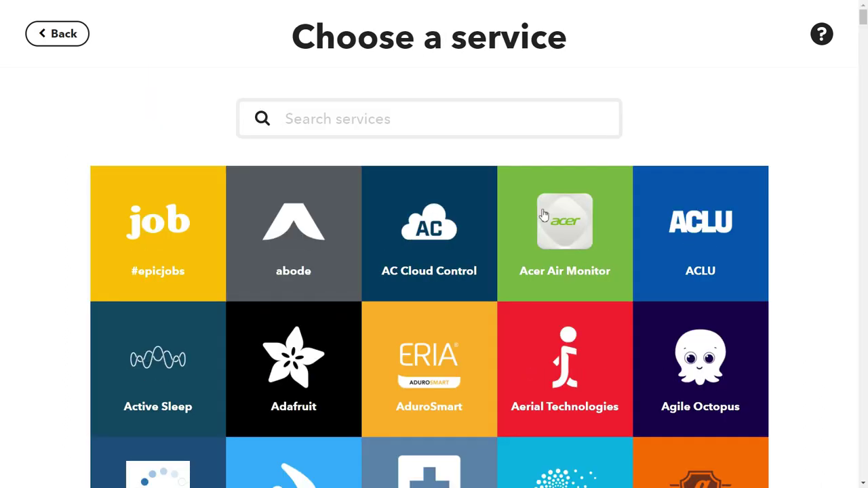
pyautogui.write('GOO')
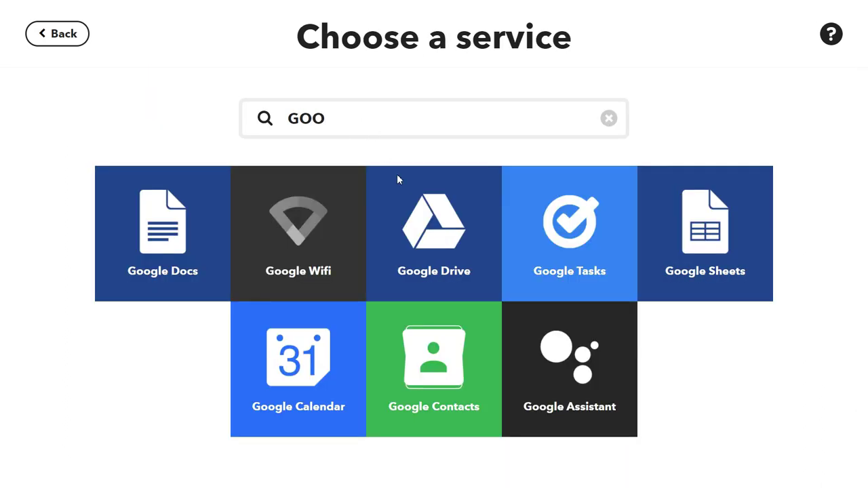
pyautogui.click(537, 357)
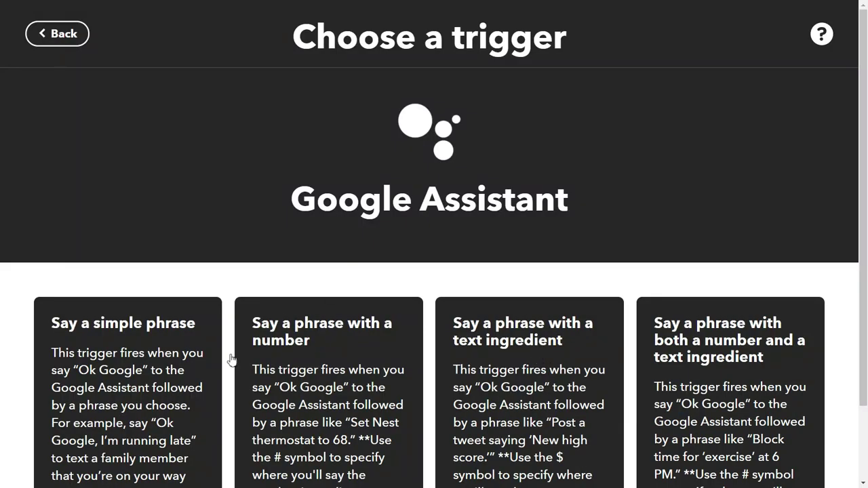
pyautogui.click(97, 349)
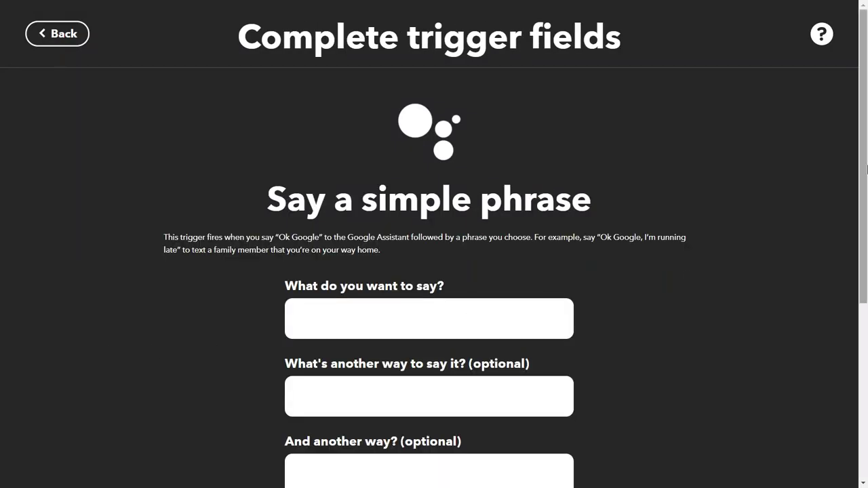
# Enter "Turn RED LED OFF" as the trigger phrase, with "OFF RED LED" and "Turn OFF RED LED" as the alternative ways to say it.
pyautogui.scroll(-2, 433, 204)
pyautogui.click(429, 184)
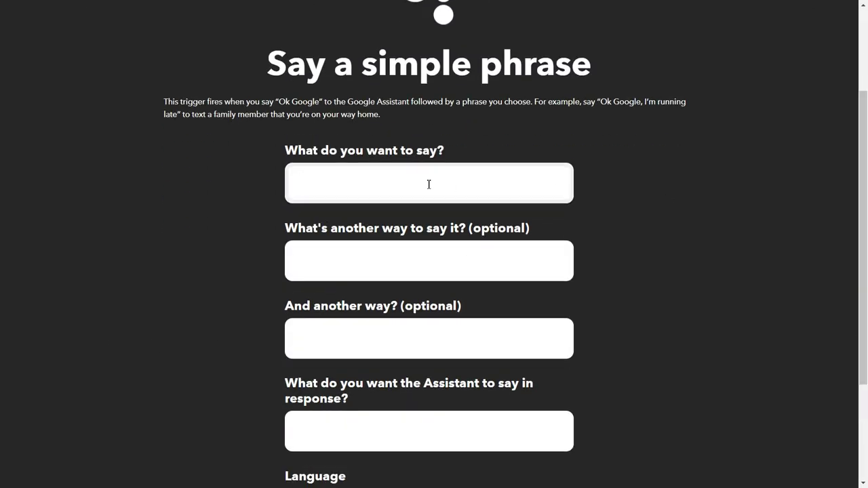
pyautogui.write('Turn')
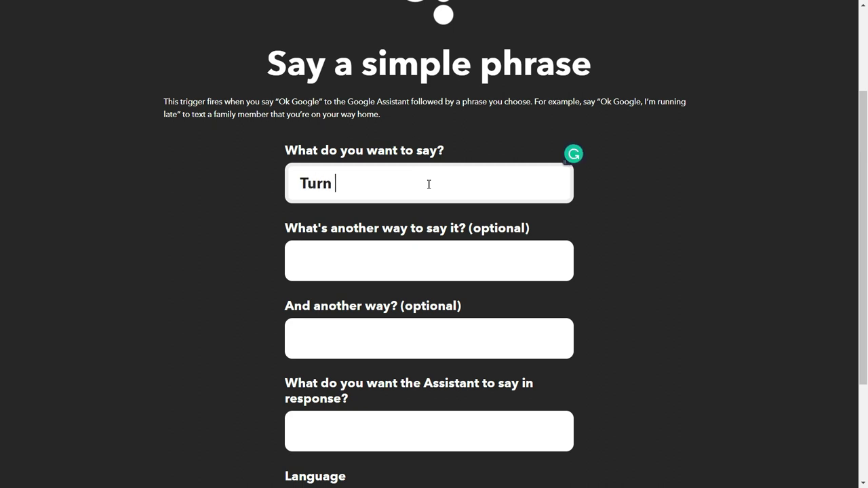
pyautogui.write(' RED LED ')
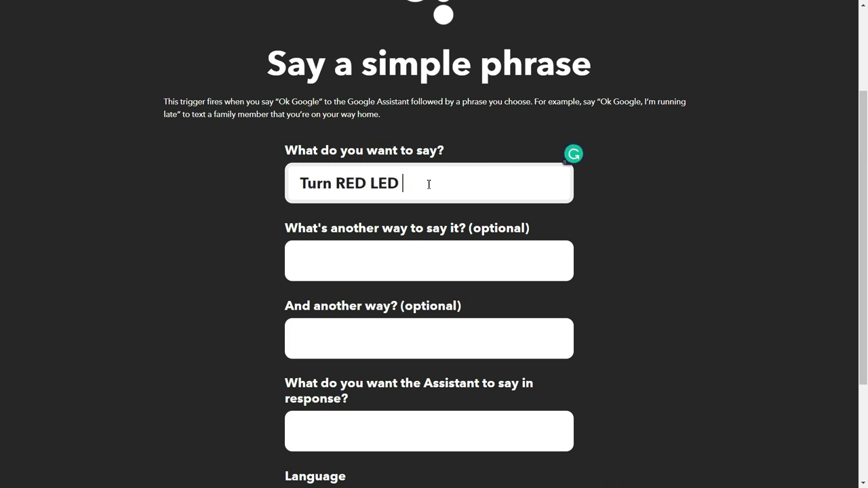
pyautogui.write('OFF')
pyautogui.click(407, 249)
pyautogui.write('OFF ')
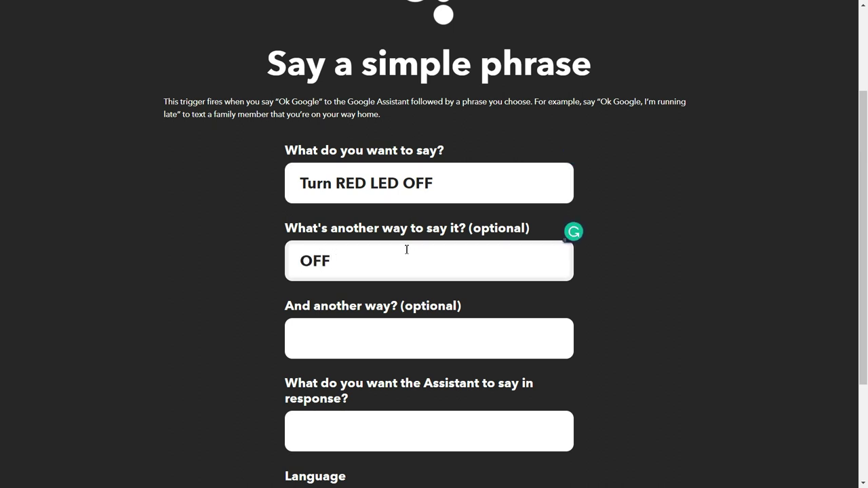
pyautogui.write('RED LED')
pyautogui.click(376, 326)
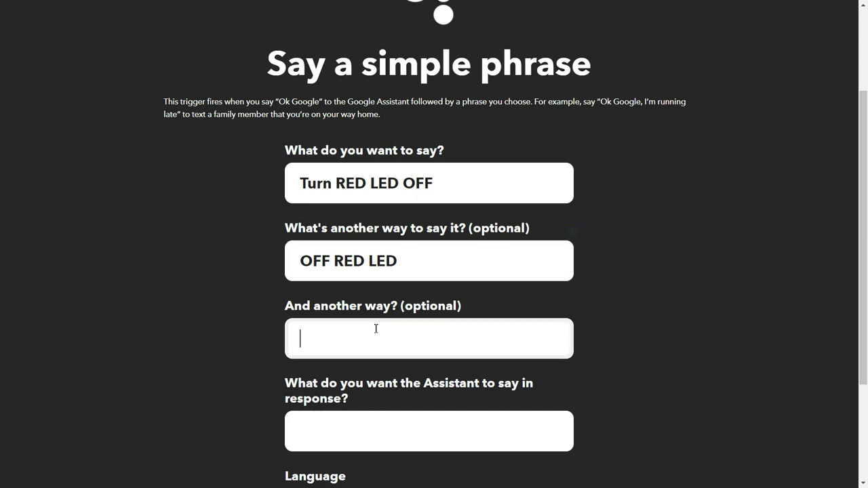
pyautogui.write('Turn ')
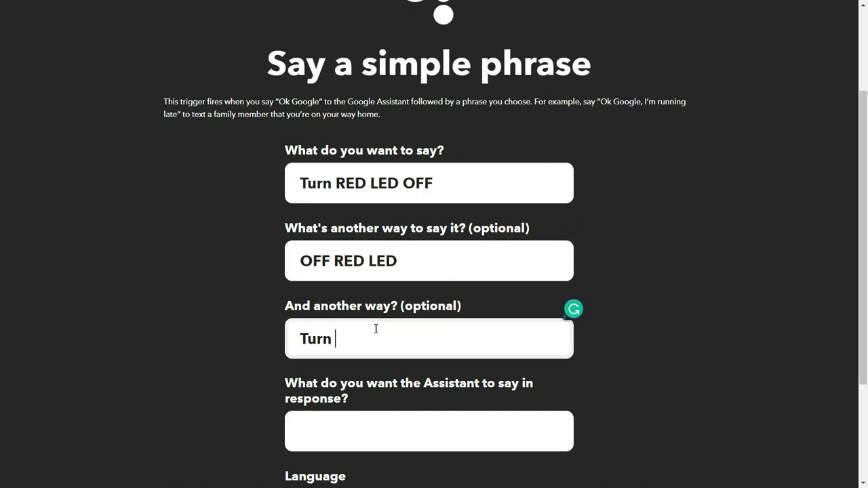
pyautogui.write('OFF RED LED')
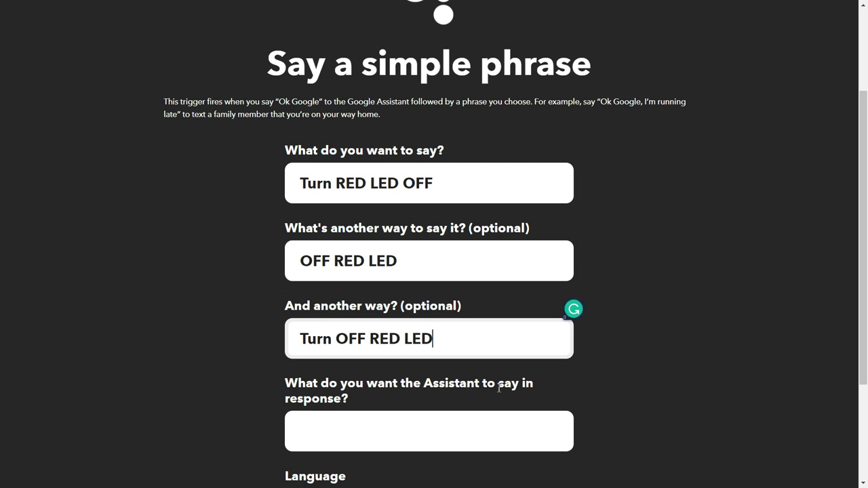
# Set the Assistant's response to "Yes", the owner's name and "RED LED IS OFF NOW", and create the trigger.
pyautogui.scroll(-2, 746, 305)
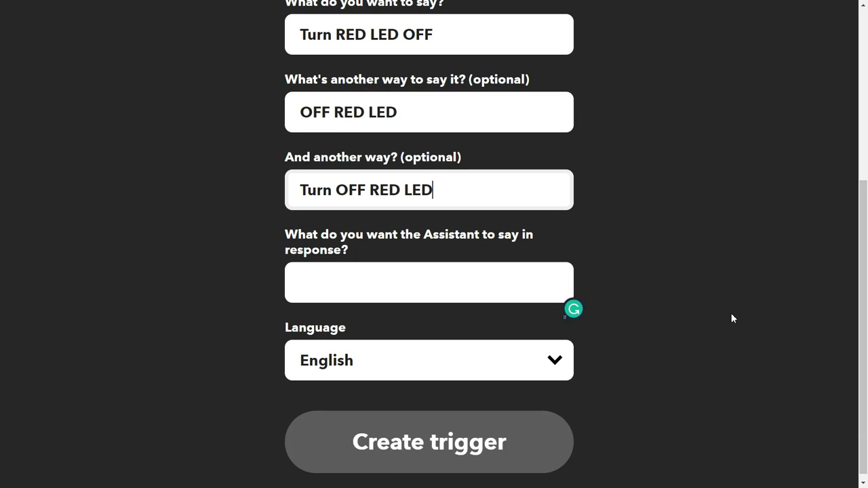
pyautogui.click(415, 292)
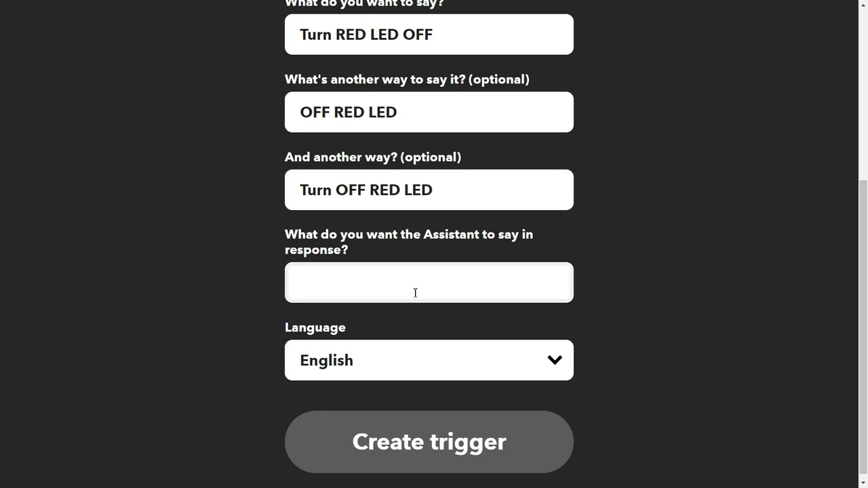
pyautogui.write('Yes Chand')
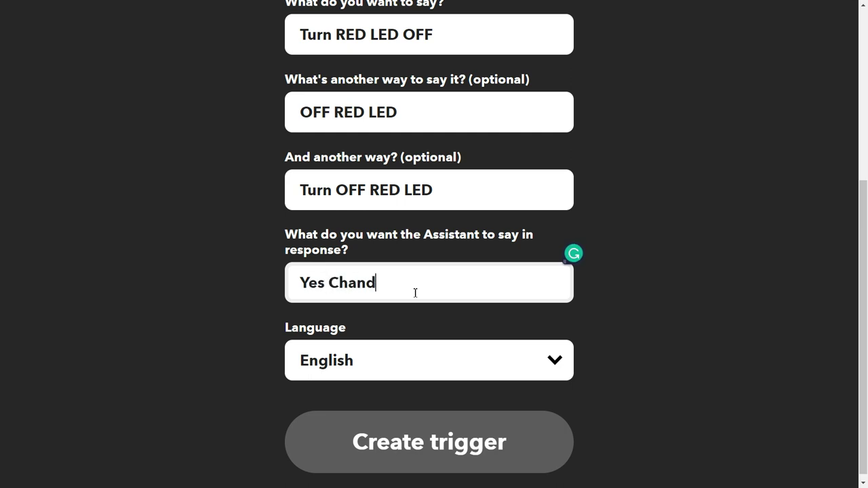
pyautogui.write('o, RED LEFD')
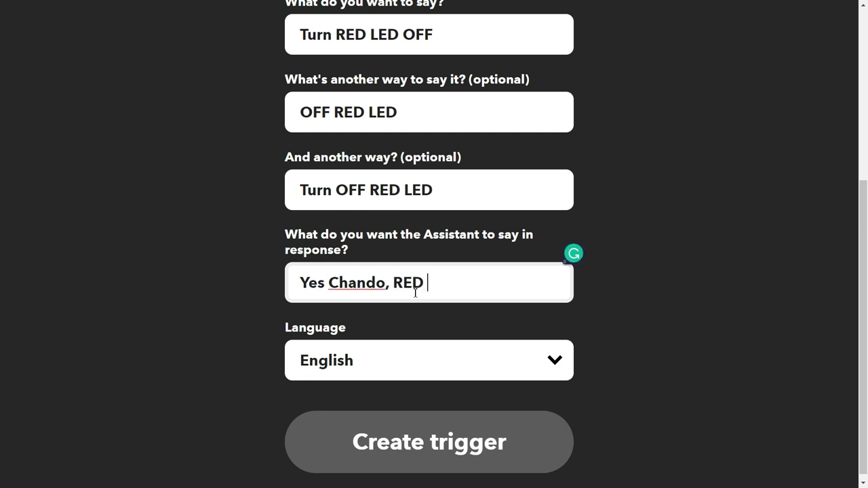
pyautogui.press('BackSpace')
pyautogui.press('BackSpace')
pyautogui.write('D IS OFF NOW')
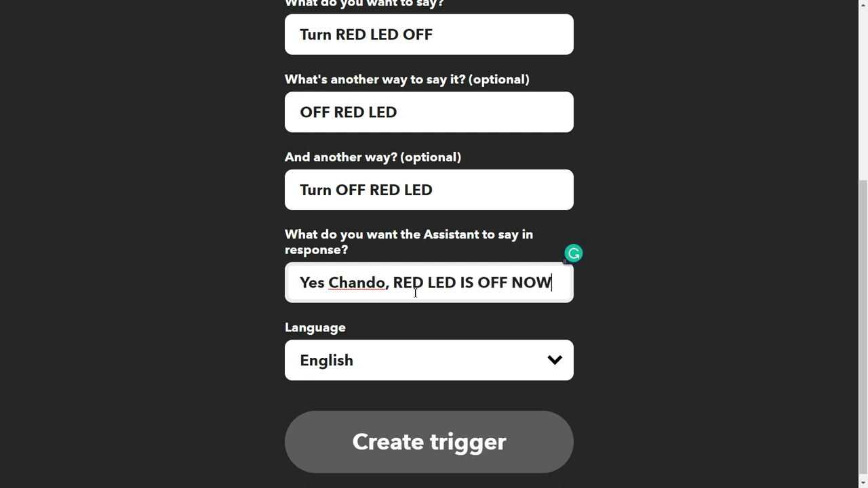
pyautogui.scroll(3, 472, 457)
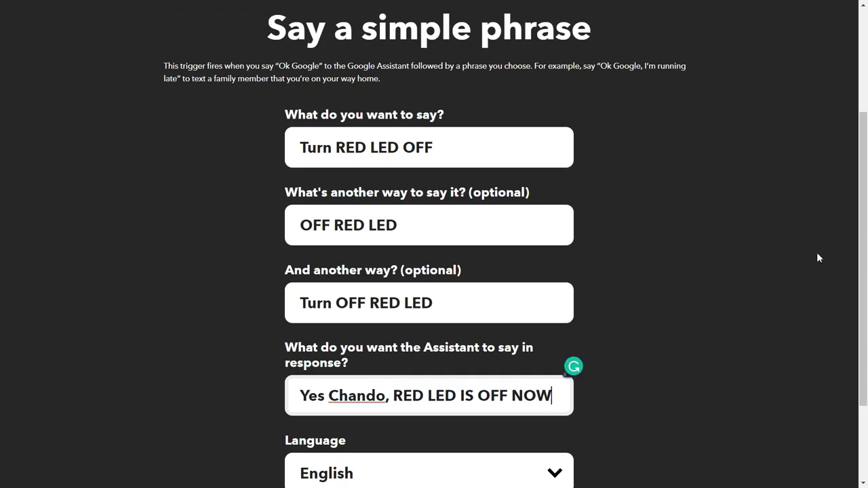
pyautogui.scroll(-3, 703, 346)
pyautogui.click(502, 446)
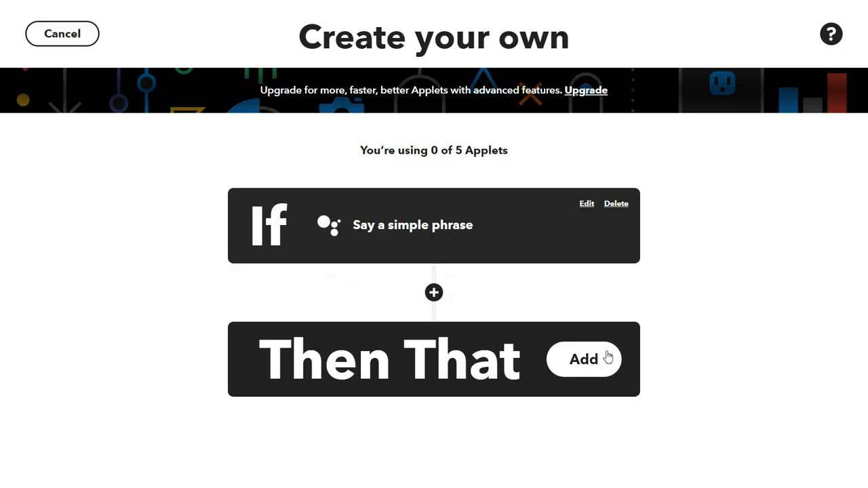
# Add Adafruit's "Send data to Adafruit IO" as the applet's action.
pyautogui.click(584, 358)
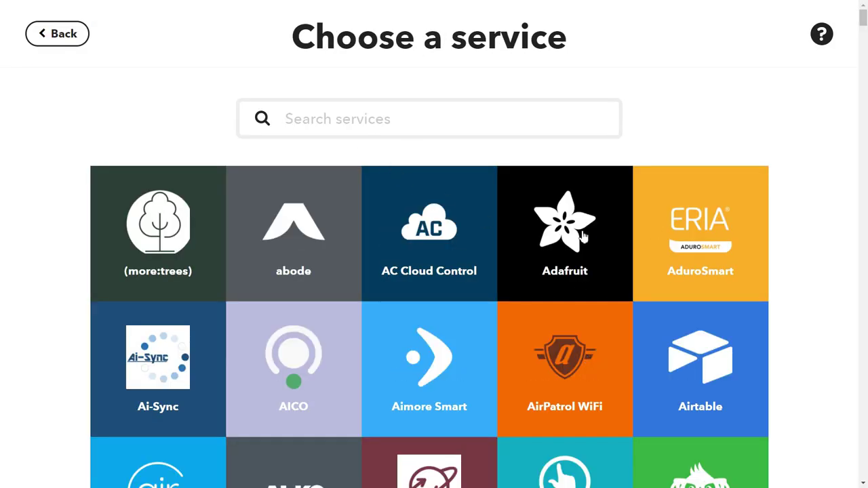
pyautogui.click(584, 238)
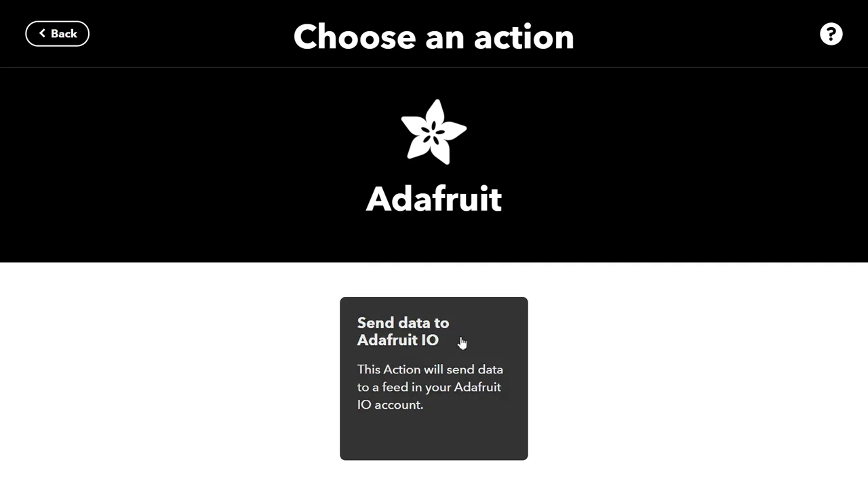
pyautogui.click(461, 343)
# Set the action to save the data 0 to the led01 feed and create the action.
pyautogui.click(477, 315)
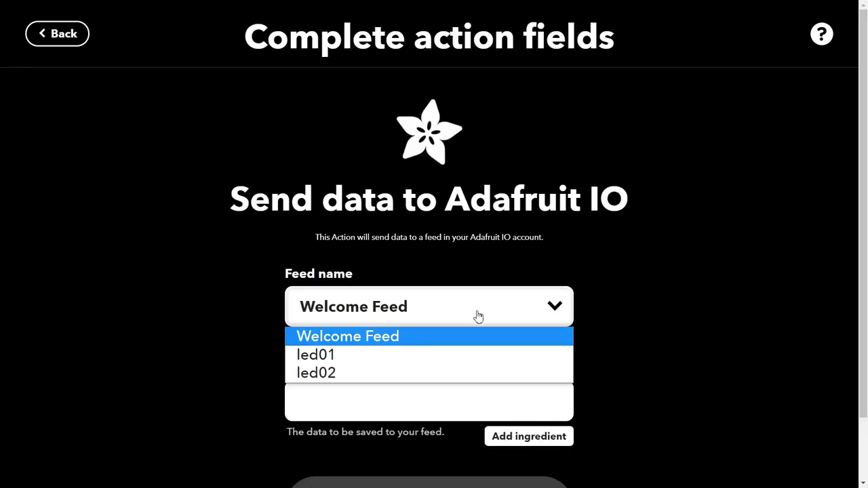
pyautogui.click(302, 355)
pyautogui.click(372, 400)
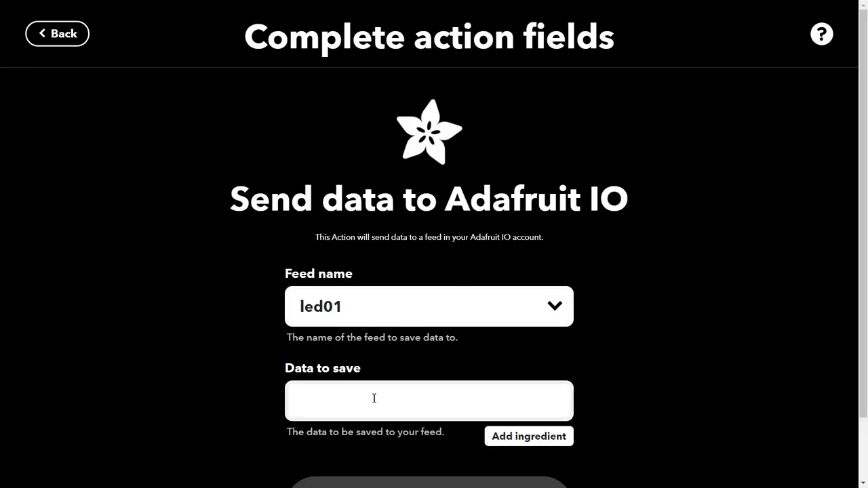
pyautogui.write('0')
pyautogui.scroll(-1, 863, 275)
pyautogui.scroll(-1, 863, 274)
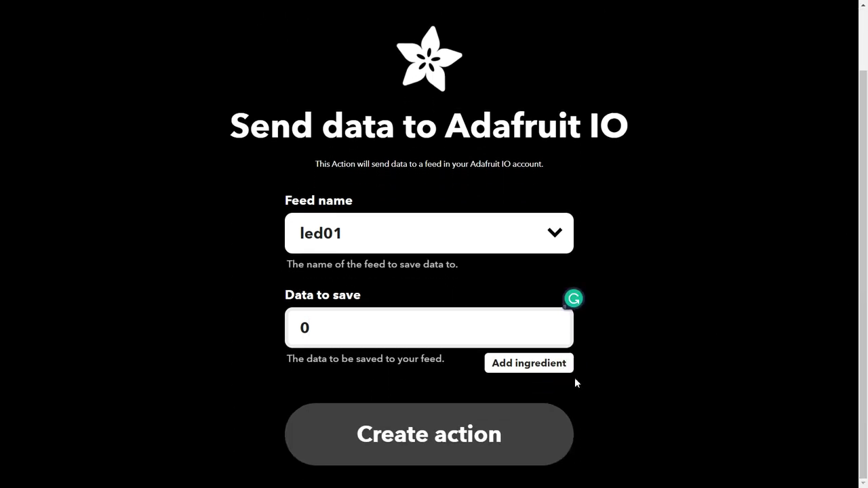
pyautogui.click(471, 427)
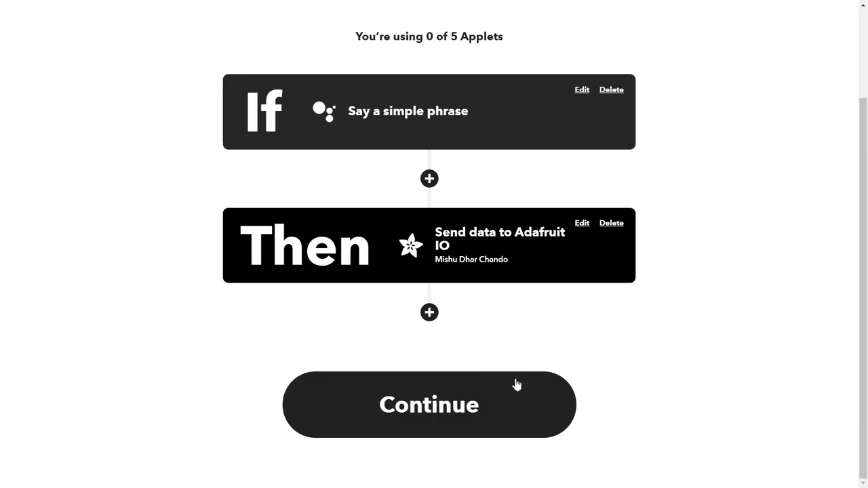
# Continue to the review, enable notifications for the red LED off applet, and finish it with its suggested title.
pyautogui.click(497, 400)
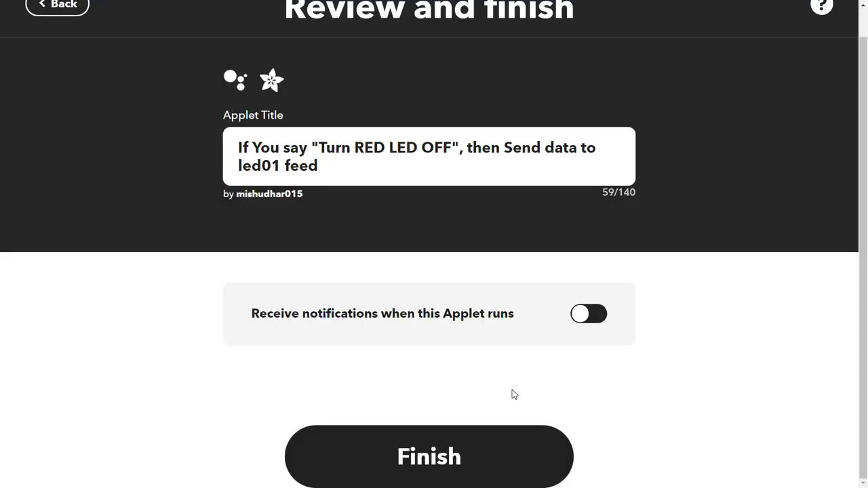
pyautogui.click(589, 316)
pyautogui.click(483, 449)
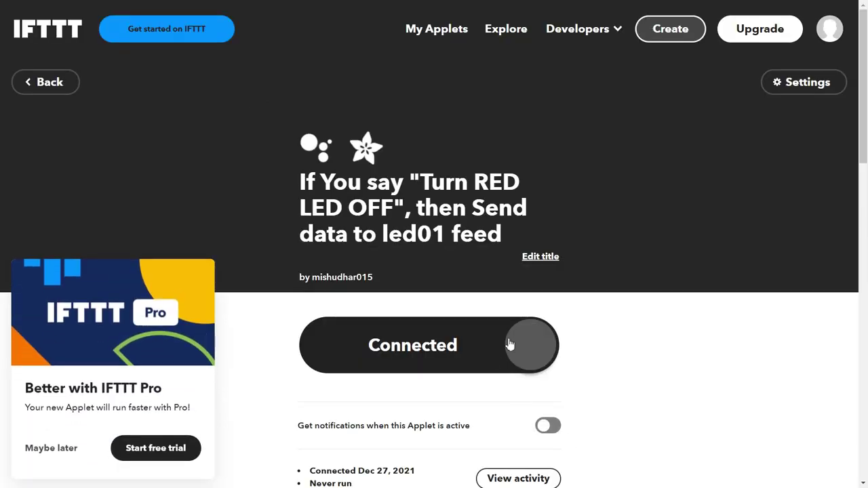
# Start another applet with Google Assistant's "Say a simple phrase" as its trigger, searching the services for "GOOG".
pyautogui.scroll(-2, 865, 143)
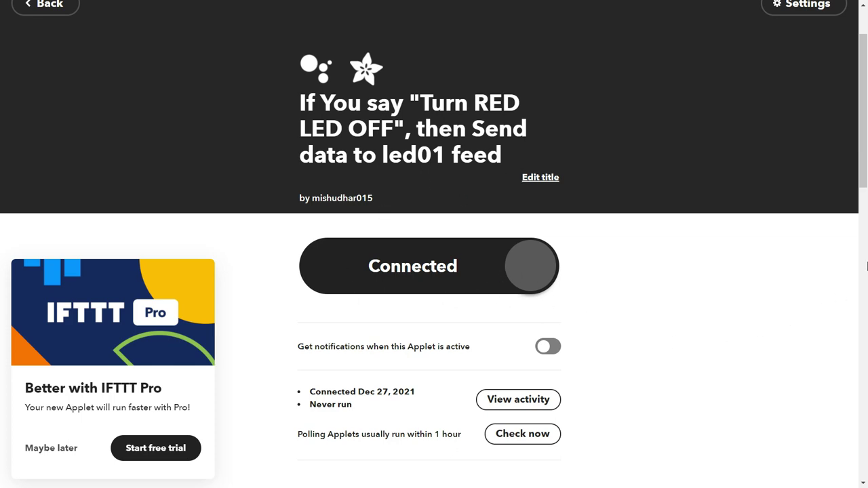
pyautogui.scroll(-3, 867, 266)
pyautogui.scroll(4, 864, 135)
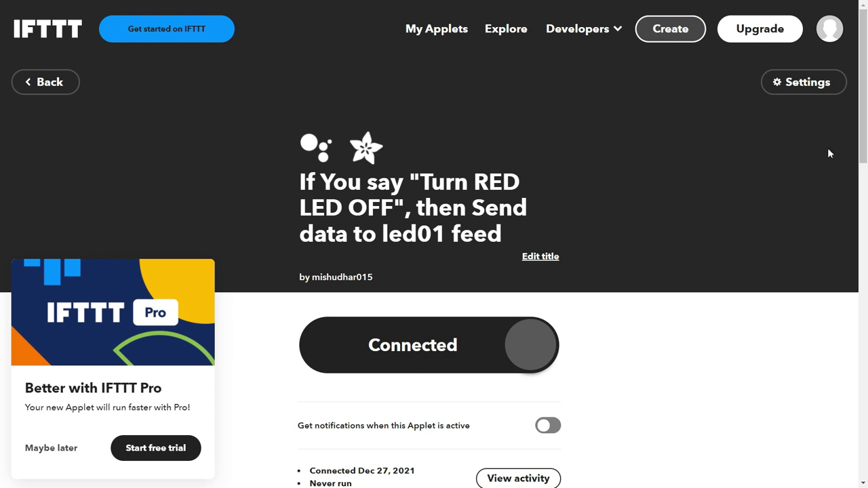
pyautogui.click(664, 34)
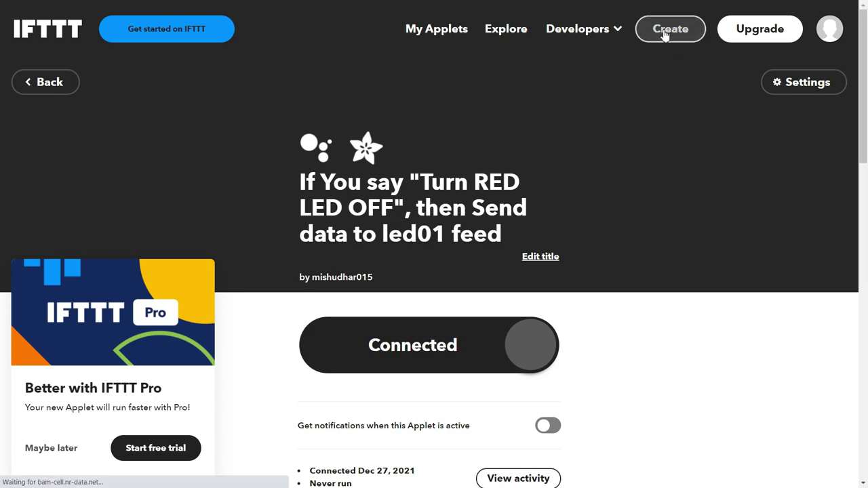
pyautogui.write('GOOG')
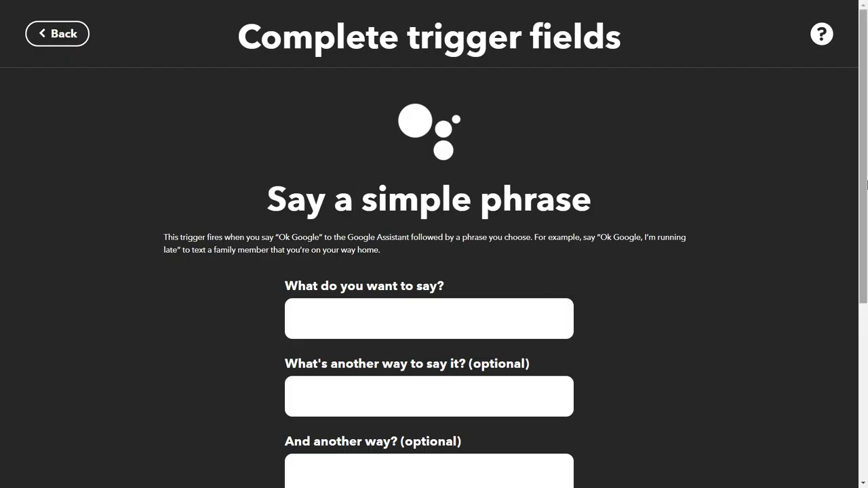
# Enter the trigger phrase "TURN YELLOW LED ON" with the alternatives "YELLOW LED ON" and "TURN ON YELLOW LED".
pyautogui.scroll(-2, 426, 174)
pyautogui.click(426, 174)
pyautogui.write('TURN YELLOW LED ON')
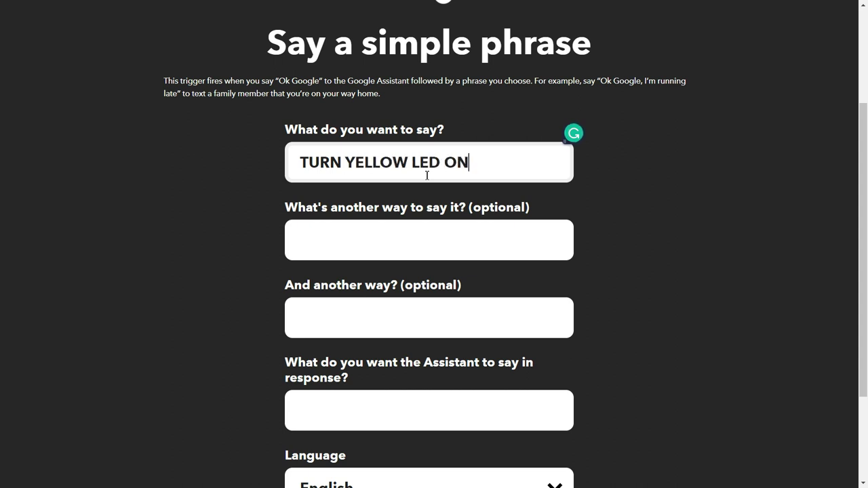
pyautogui.click(422, 248)
pyautogui.write('YELLOW LED ON')
pyautogui.click(425, 319)
pyautogui.write('TURN ON  YELLOW LED')
# Set the Assistant's response to "Yes Sir, Yellow led in on now" and create the trigger.
pyautogui.scroll(-1, 440, 346)
pyautogui.click(459, 366)
pyautogui.write('Yes ')
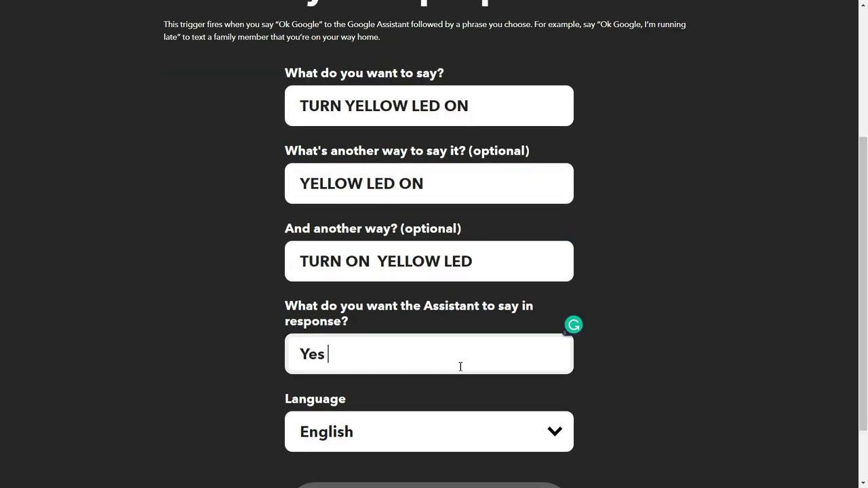
pyautogui.write('Sir, Yellow led in on now')
pyautogui.scroll(-1, 459, 366)
pyautogui.click(547, 436)
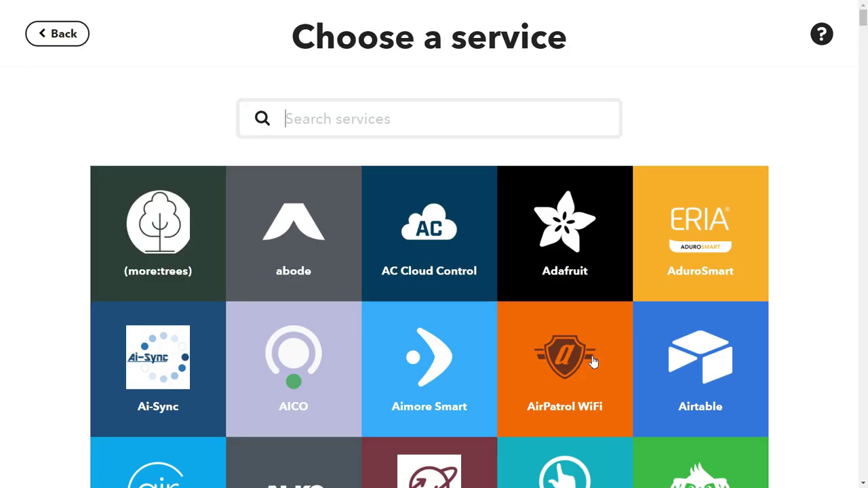
# Create the Adafruit action for the led02 feed and finish the yellow LED on applet with notifications enabled.
pyautogui.click(437, 310)
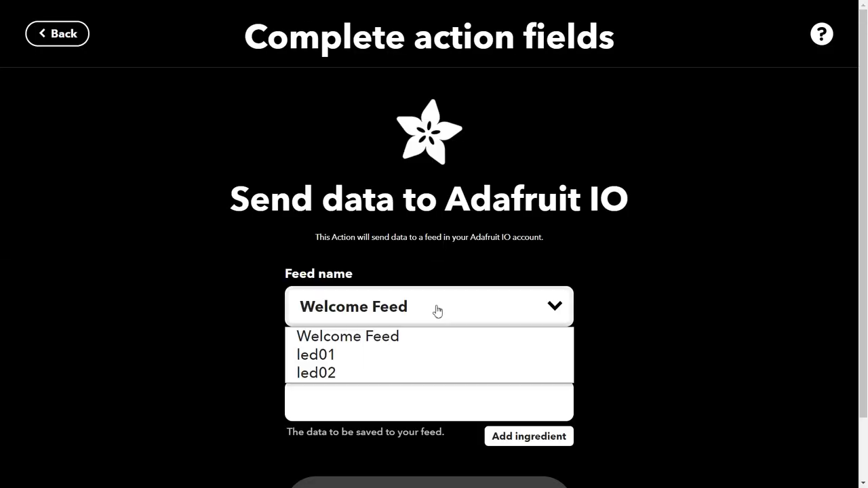
pyautogui.click(438, 372)
pyautogui.scroll(-1, 437, 373)
pyautogui.click(487, 434)
pyautogui.click(488, 439)
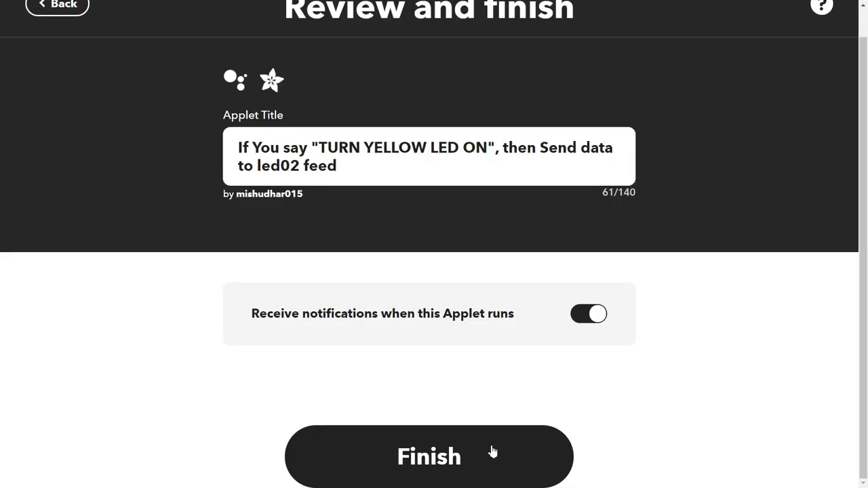
pyautogui.click(493, 451)
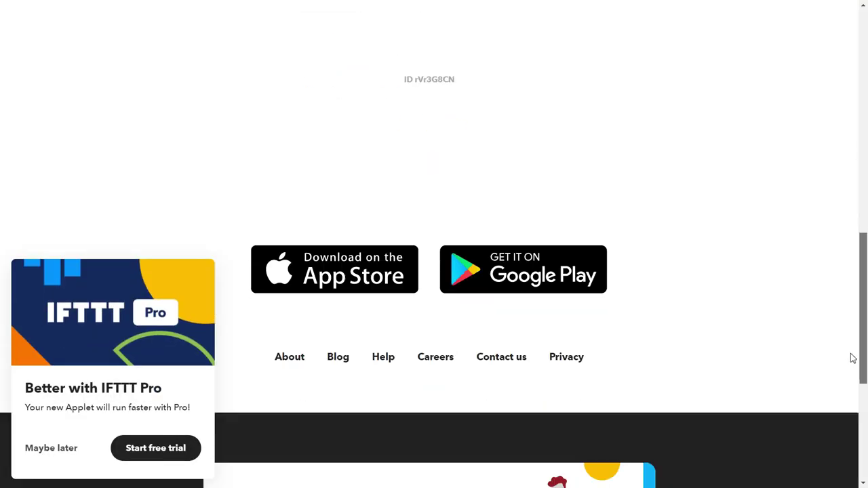
# Create another Google Assistant "Say a simple phrase" applet with the phrases "Turn Yellow LED OFF", "OFF YELLOW LED" and "Yellow LED OFF".
pyautogui.click(669, 33)
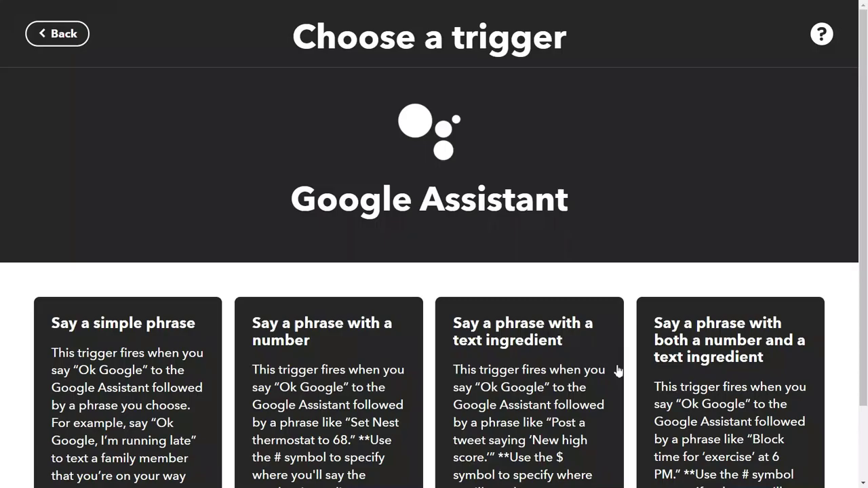
pyautogui.click(136, 387)
pyautogui.write('Turn Yellow LED OFF')
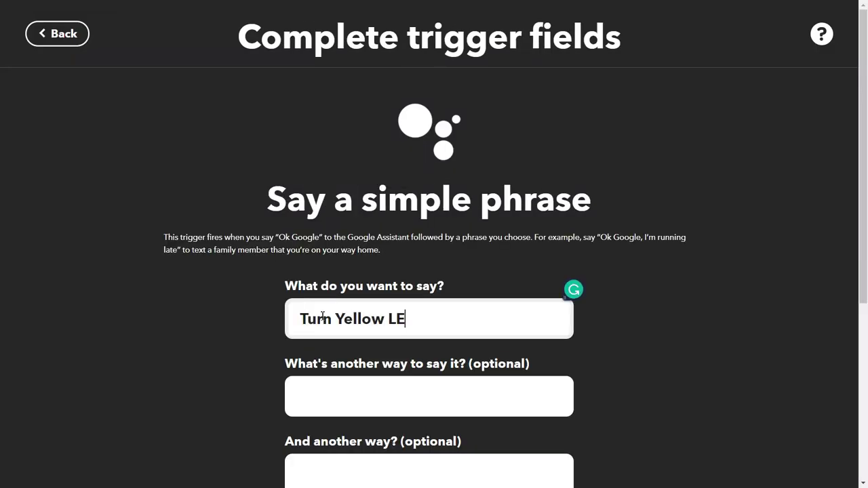
pyautogui.scroll(-2, 412, 276)
pyautogui.click(412, 276)
pyautogui.write('OFF YELLOW LEDF')
pyautogui.scroll(-1, 380, 271)
pyautogui.click(372, 271)
pyautogui.write('Yellow LED OFF')
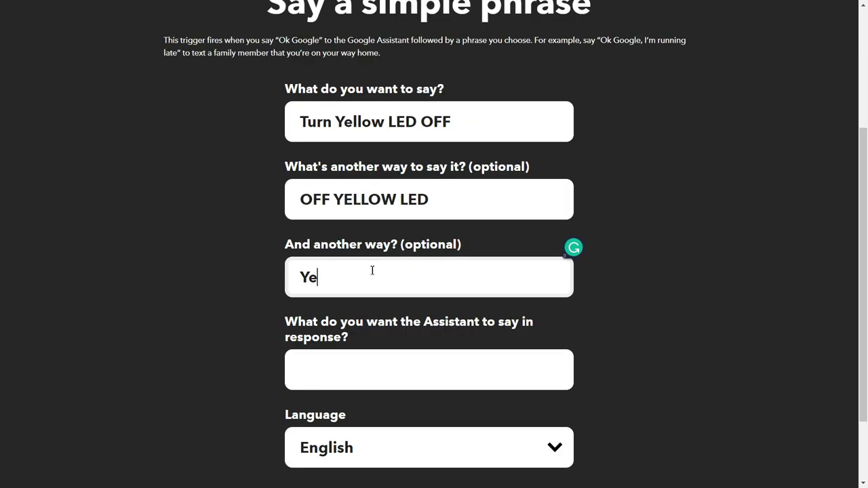
# Set the Assistant's response to a personal acknowledgement ending in "Yellow LED is off now" and create the trigger.
pyautogui.click(355, 366)
pyautogui.write('Yes Chando, Yellow LED is ')
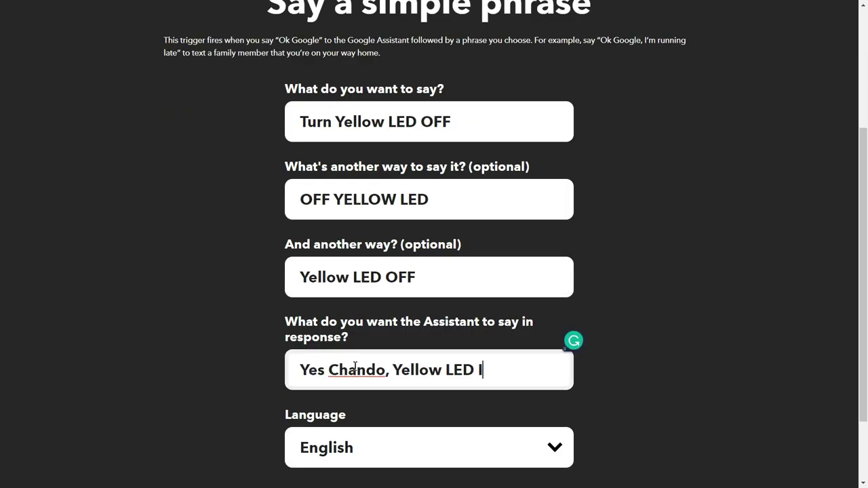
pyautogui.write('off now')
pyautogui.click(434, 480)
# Add the Adafruit "Send data to Adafruit IO" action with value 0 for the led02 feed and finish the yellow LED off applet.
pyautogui.click(592, 357)
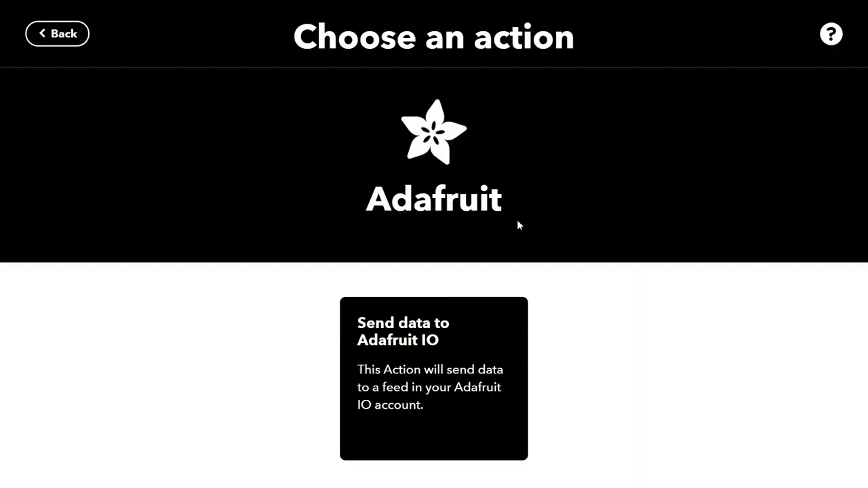
pyautogui.click(434, 378)
pyautogui.click(357, 396)
pyautogui.write('0')
pyautogui.click(434, 480)
pyautogui.click(585, 344)
pyautogui.click(428, 483)
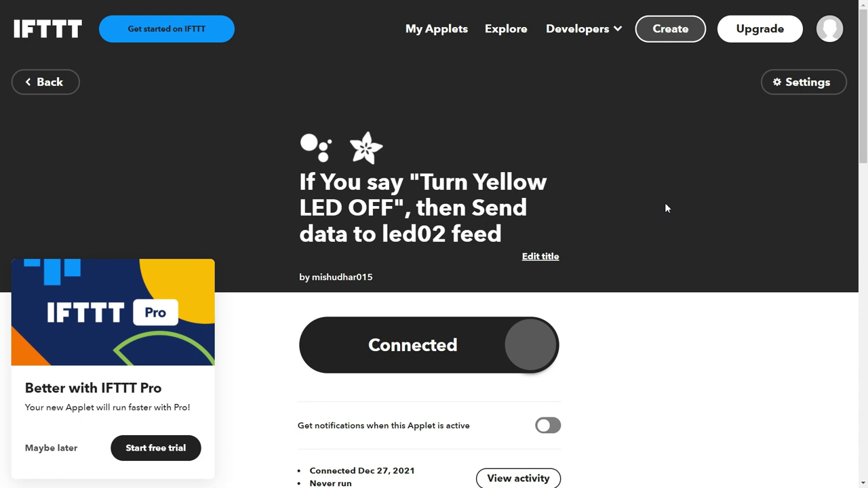
# Review the list of created applets for switching the red and yellow LEDs on and off.
pyautogui.click(434, 31)
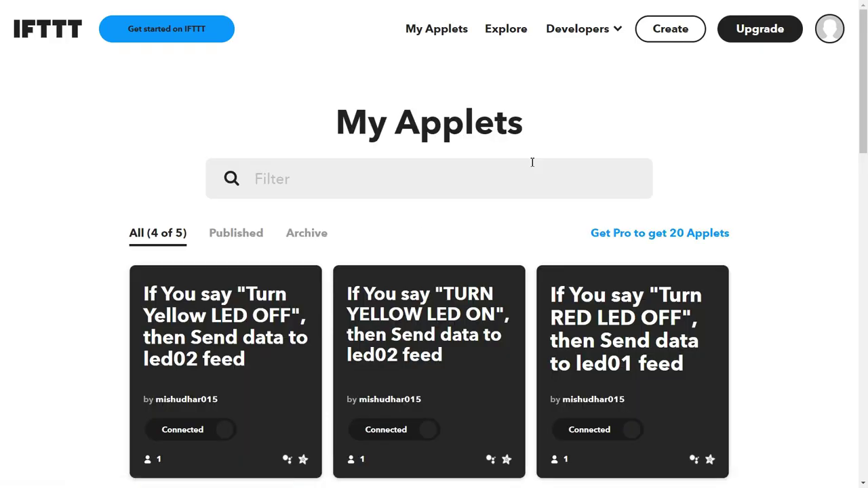
pyautogui.moveTo(864, 111); pyautogui.dragTo(864, 182)
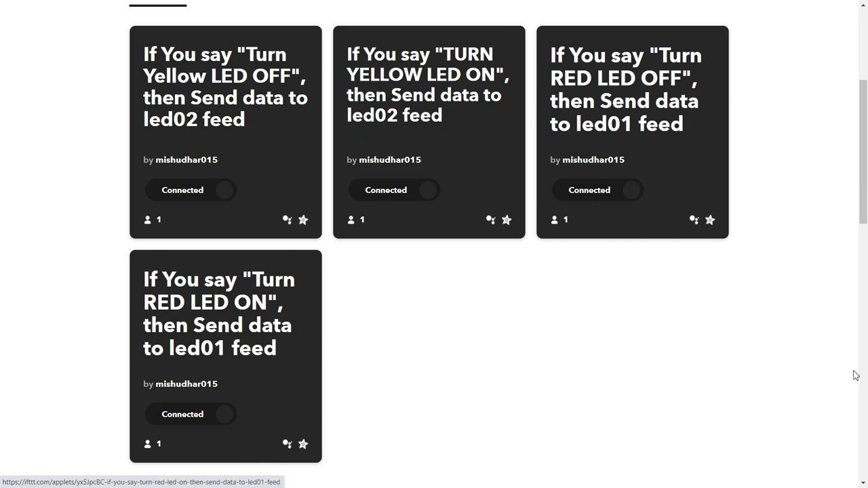
pyautogui.scroll(3, 864, 230)
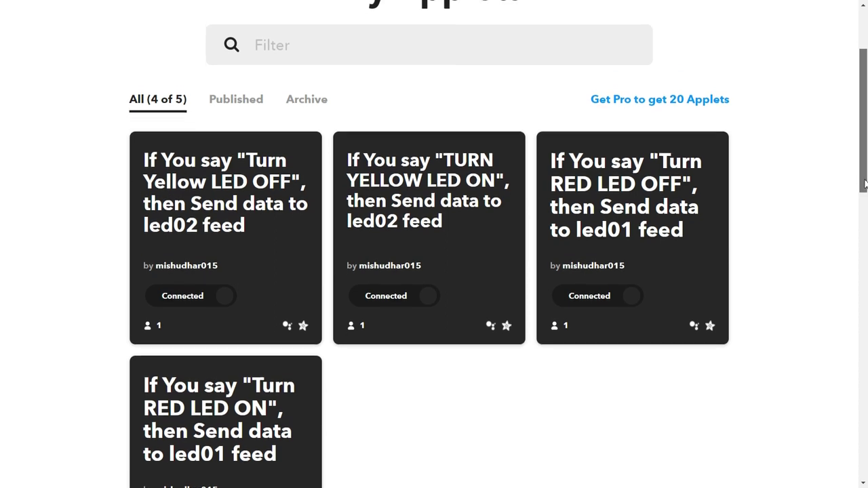
pyautogui.moveTo(866, 171); pyautogui.dragTo(865, 139)
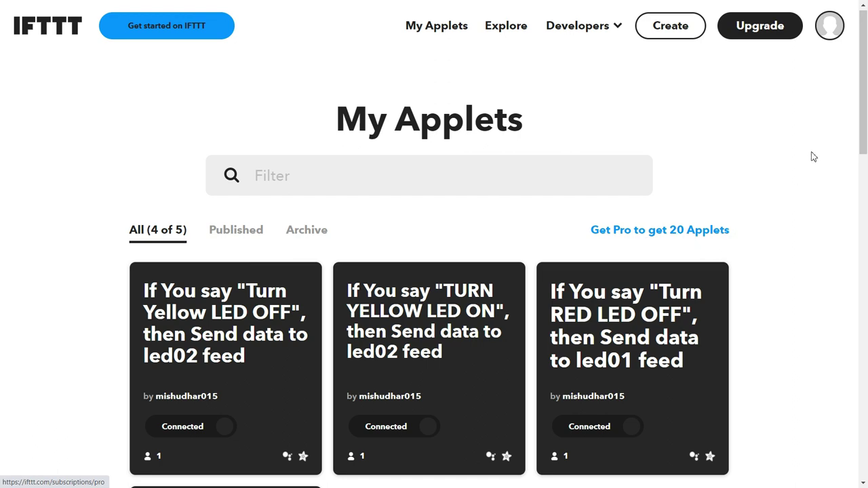
pyautogui.moveTo(864, 77)
pyautogui.mouseDown()
pyautogui.moveTo(863, 167)
pyautogui.moveTo(866, 76)
pyautogui.mouseUp()
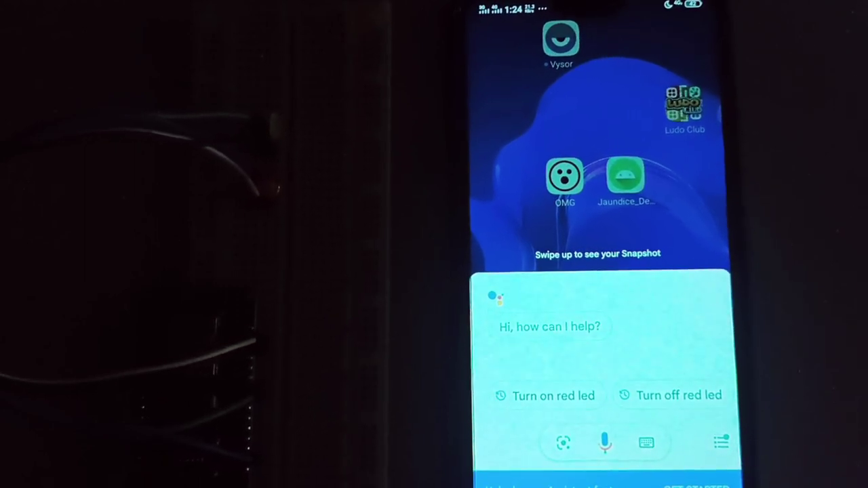
# Switch to Google Assistant on the phone, give the voice command "turn on Red LED" and start a follow-up command.
pyautogui.click(606, 445)
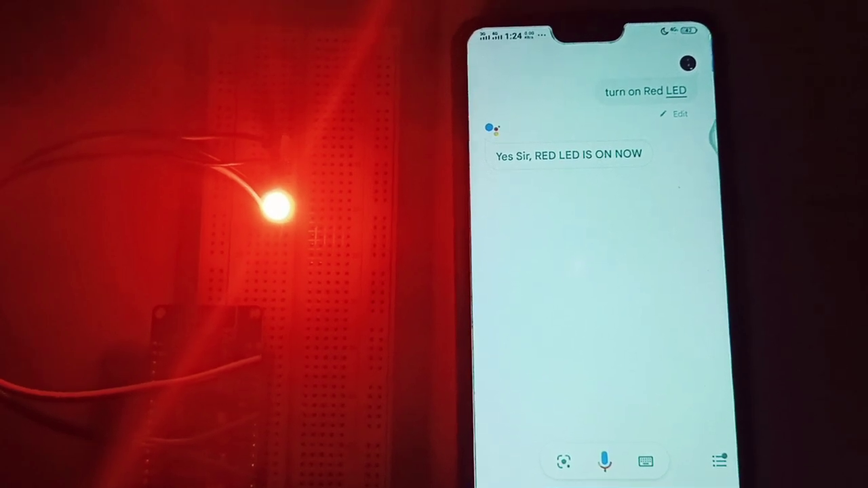
pyautogui.click(605, 461)
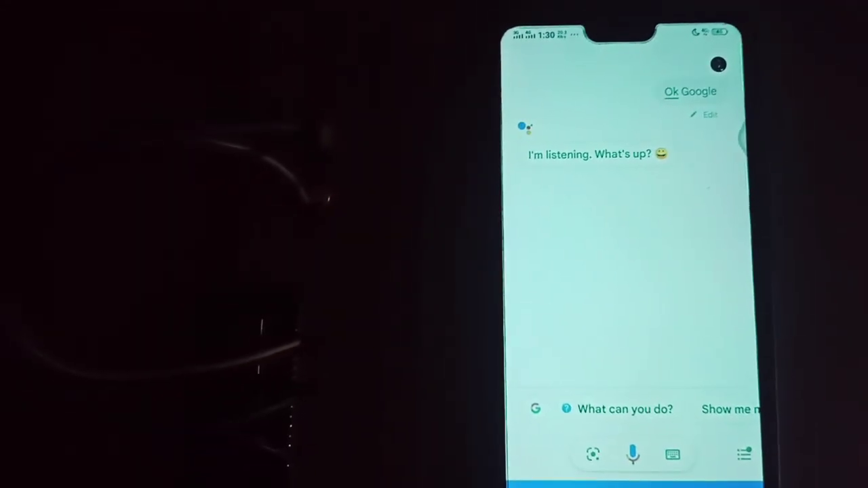
# Give Google Assistant the voice command "turn on yellow led" and start listening for another command.
pyautogui.click(637, 449)
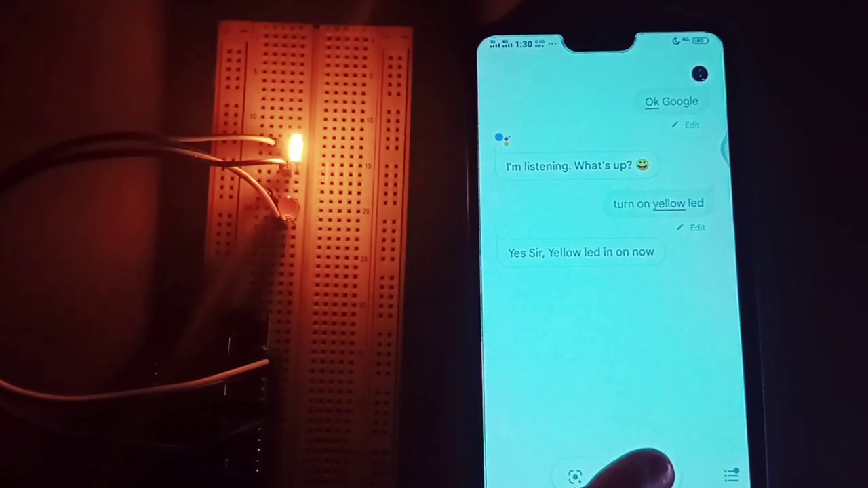
pyautogui.click(615, 477)
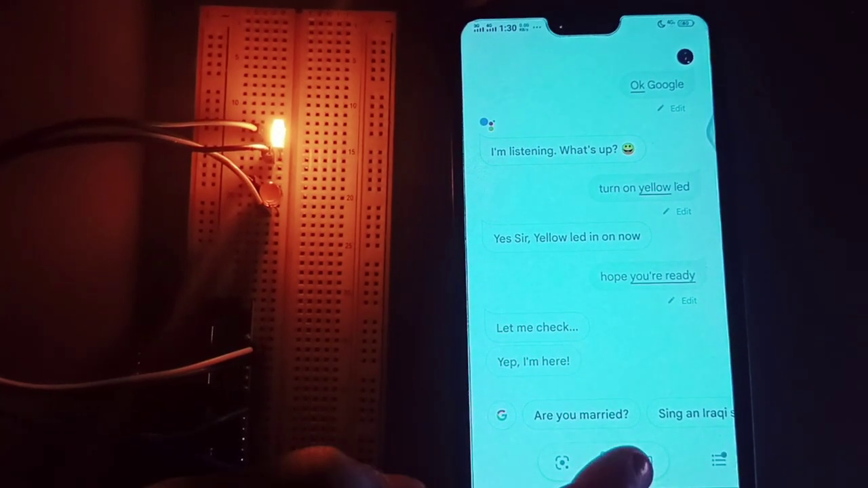
pyautogui.click(602, 463)
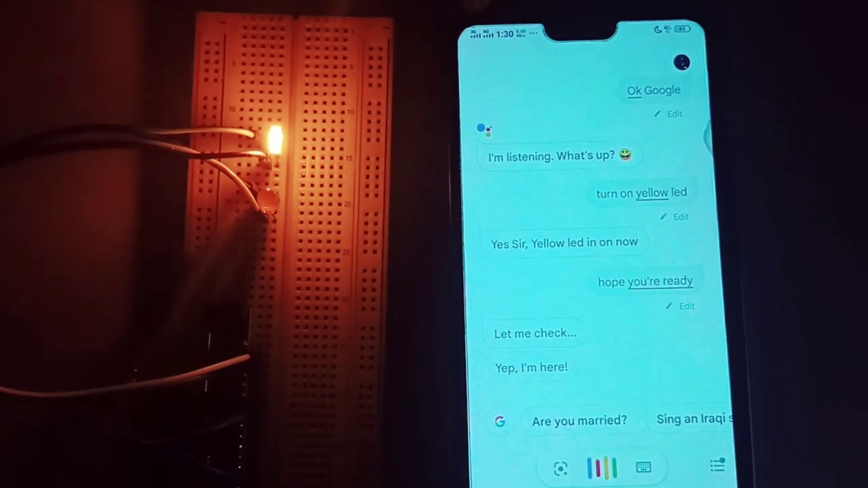